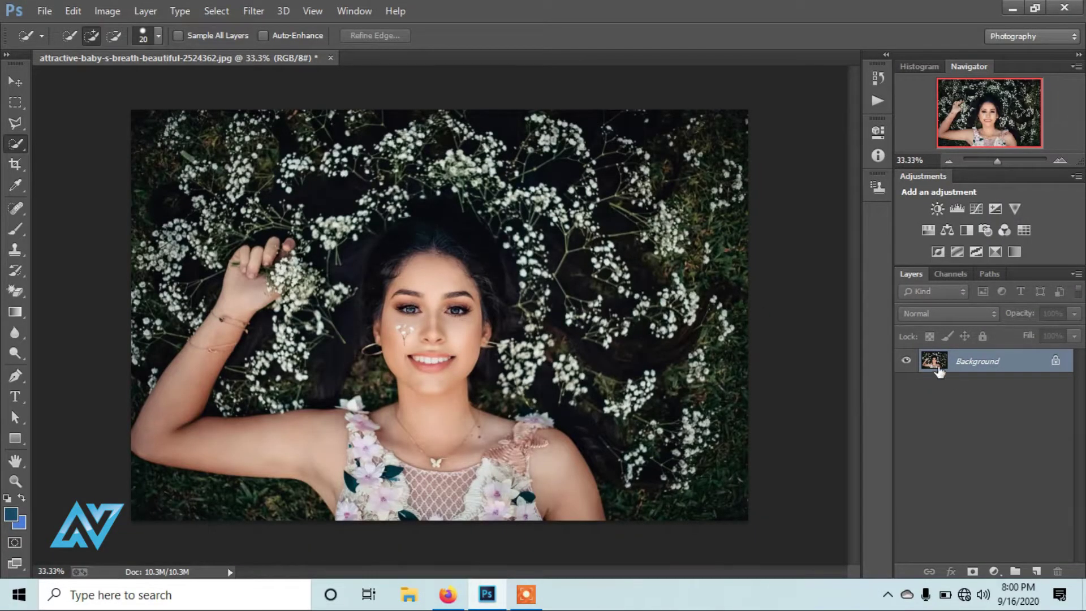
Step: Add a Color Lookup adjustment layer using the Moonlight.3DL look
click(993, 572)
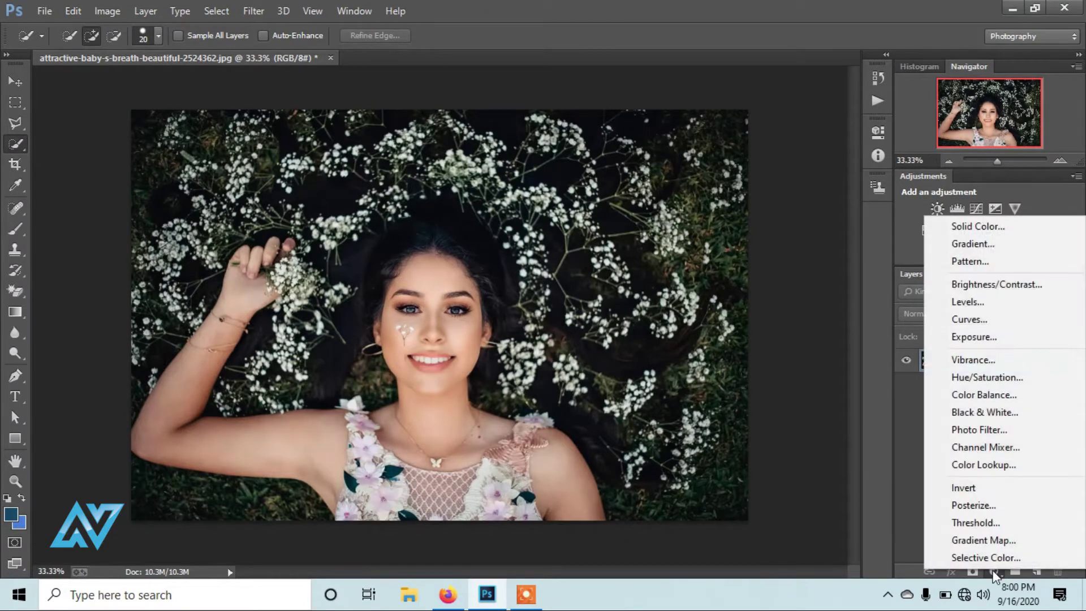
click(987, 469)
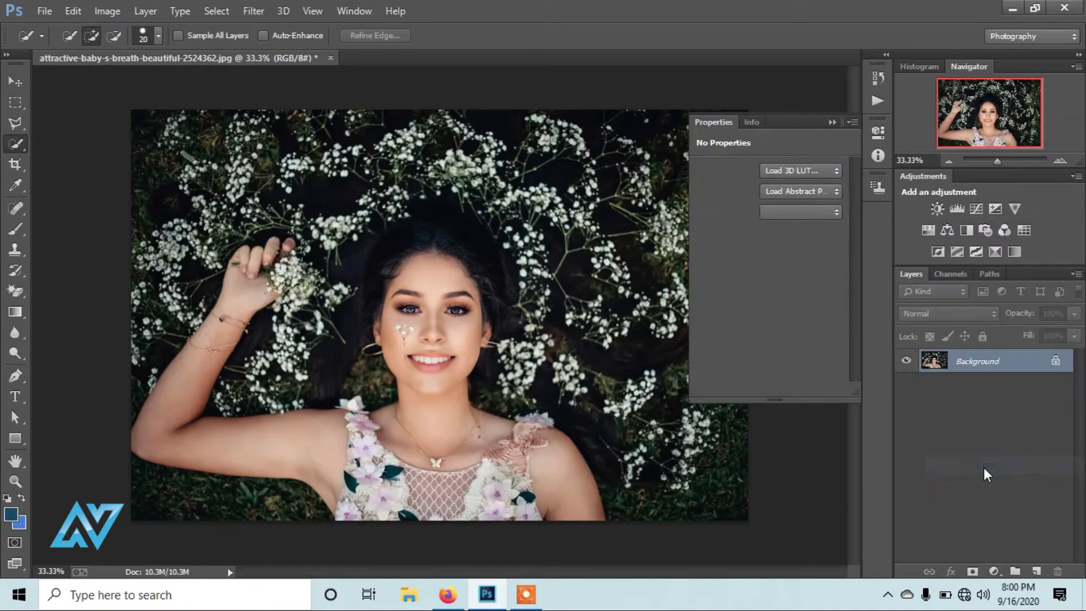
click(796, 169)
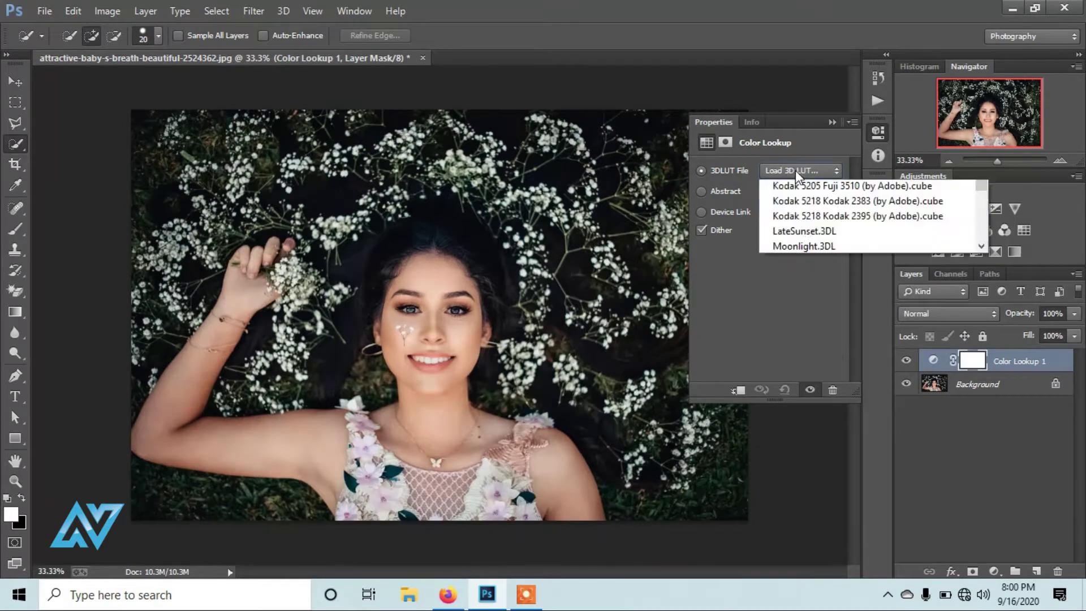
scroll(830, 536, down, 2)
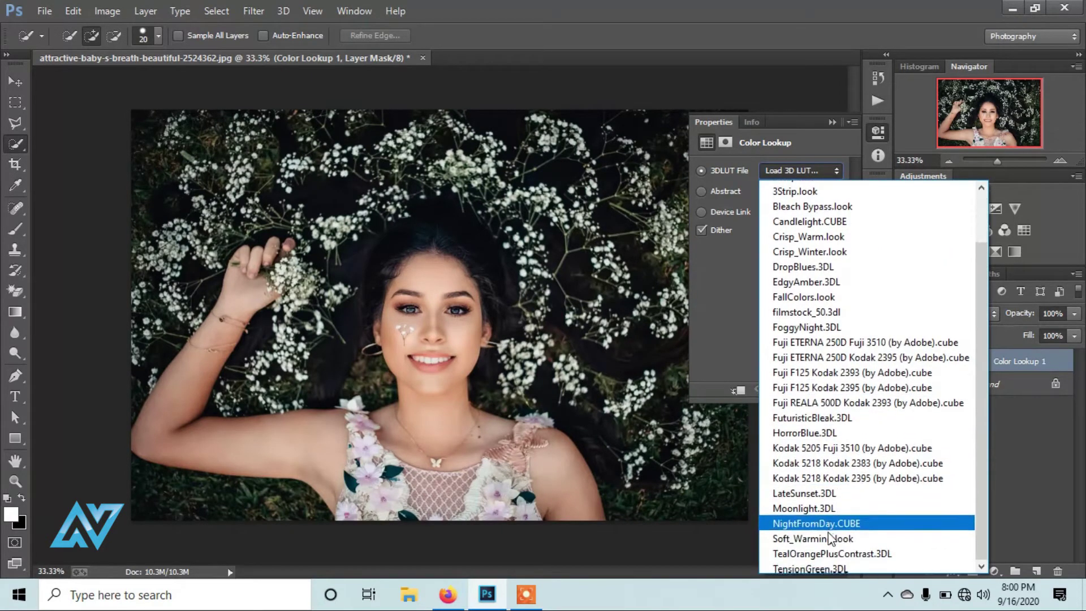
click(814, 506)
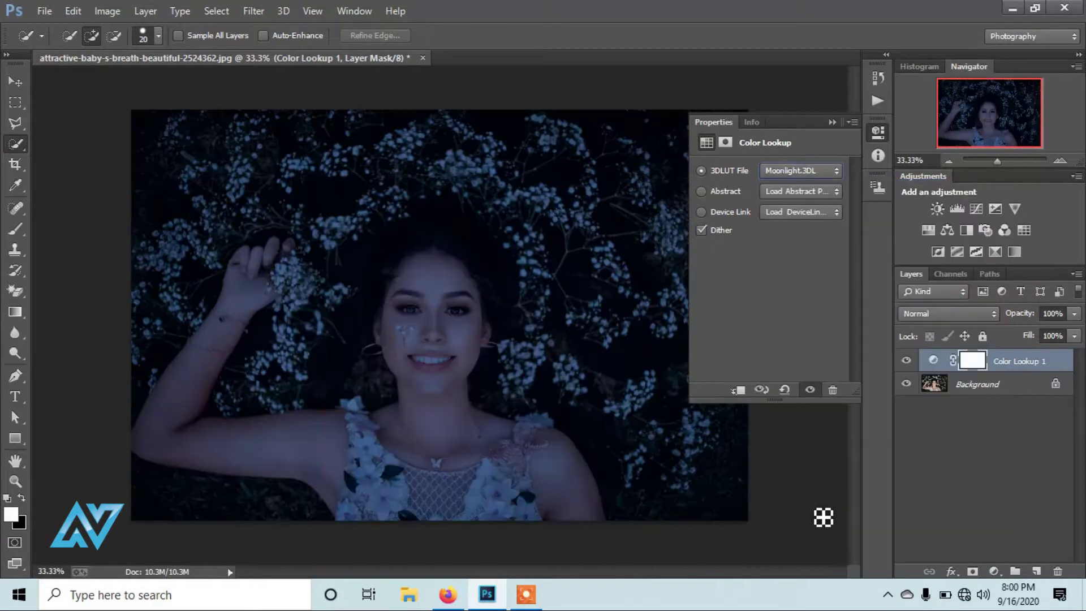
click(827, 122)
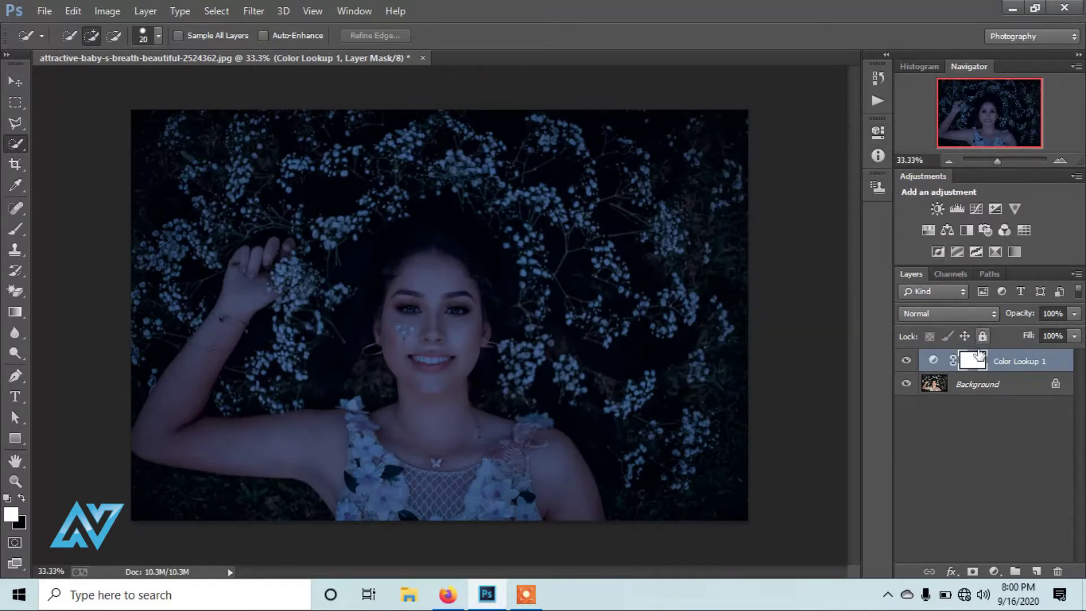
Step: Add a Curves adjustment layer with the white point pulled in to about Input 207
click(991, 568)
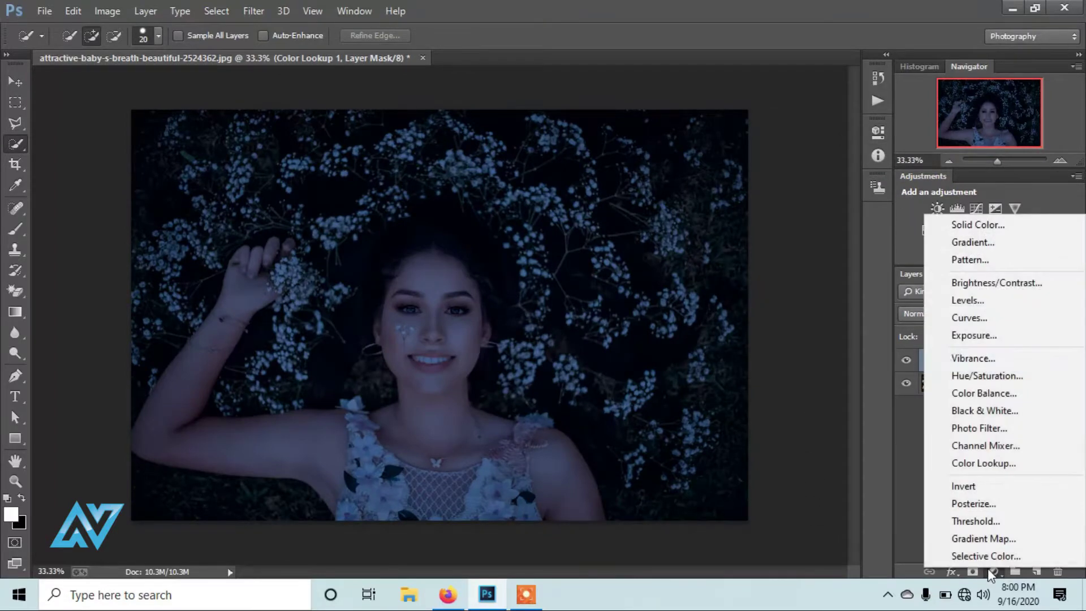
click(994, 325)
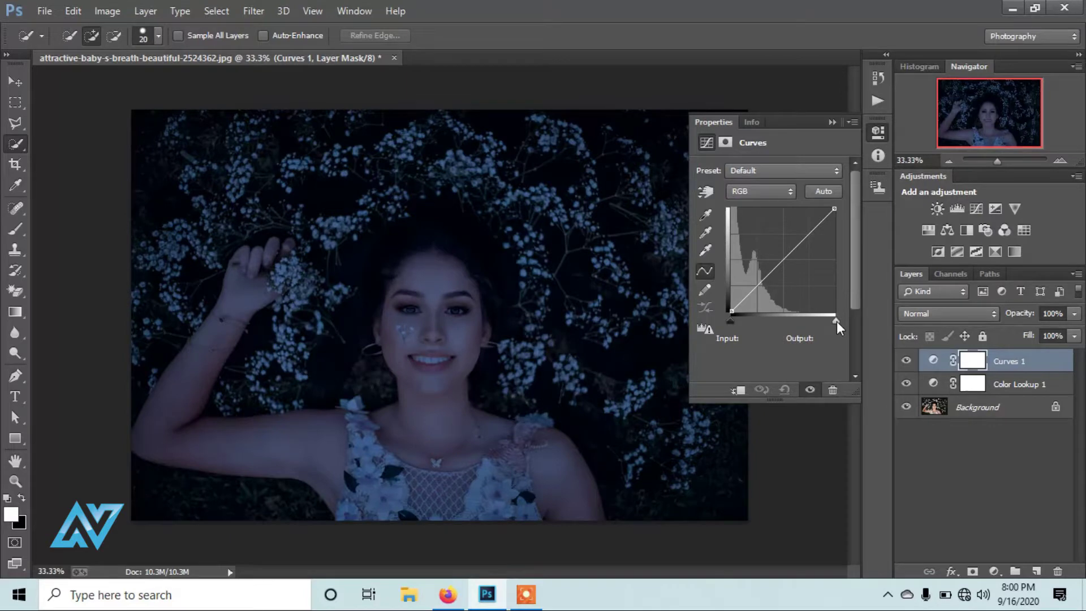
drag(836, 322, 819, 322)
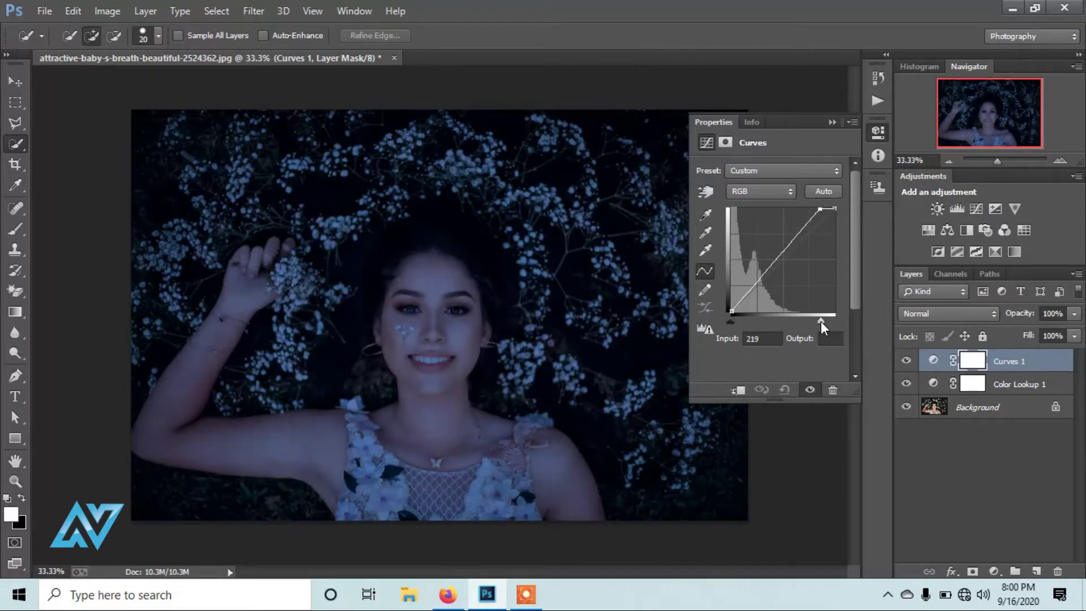
drag(820, 321, 816, 320)
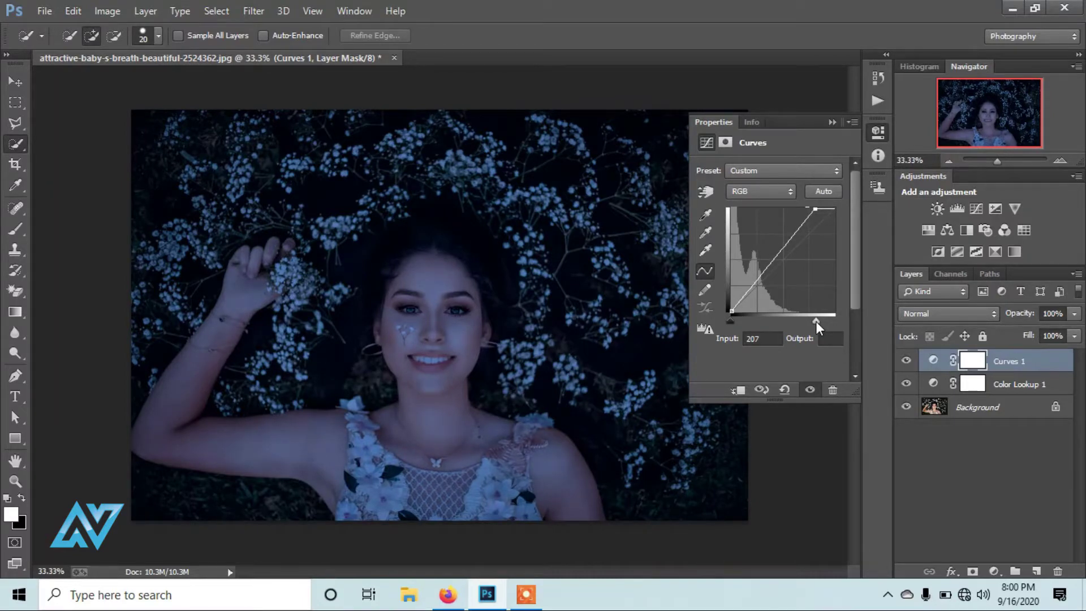
click(837, 123)
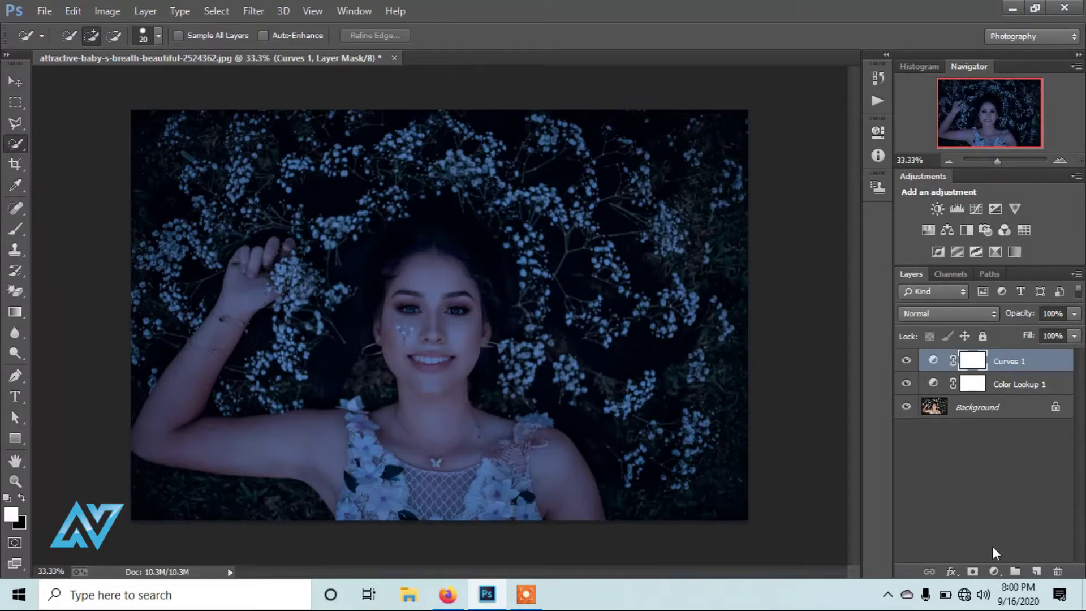
click(993, 569)
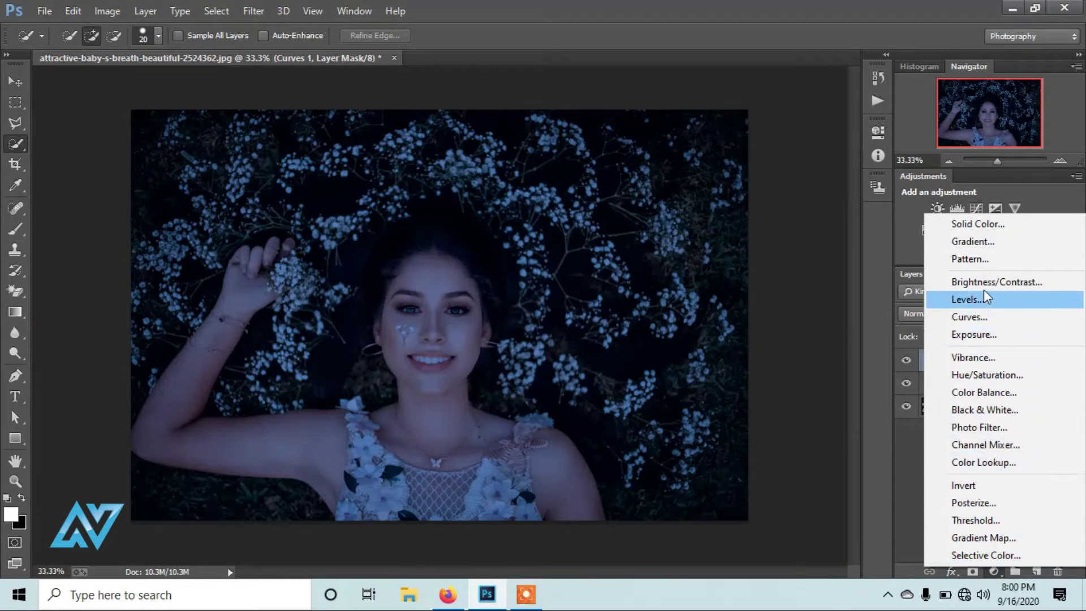
Step: Add a Color Balance layer pushing the midtones toward blue, about +18
click(984, 392)
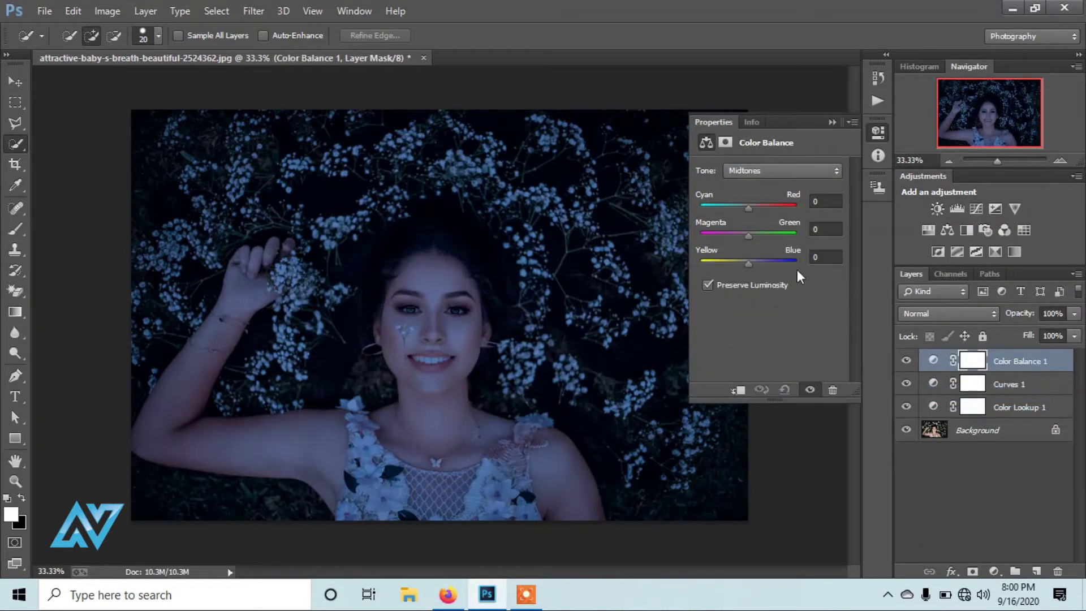
drag(746, 264, 758, 267)
click(831, 123)
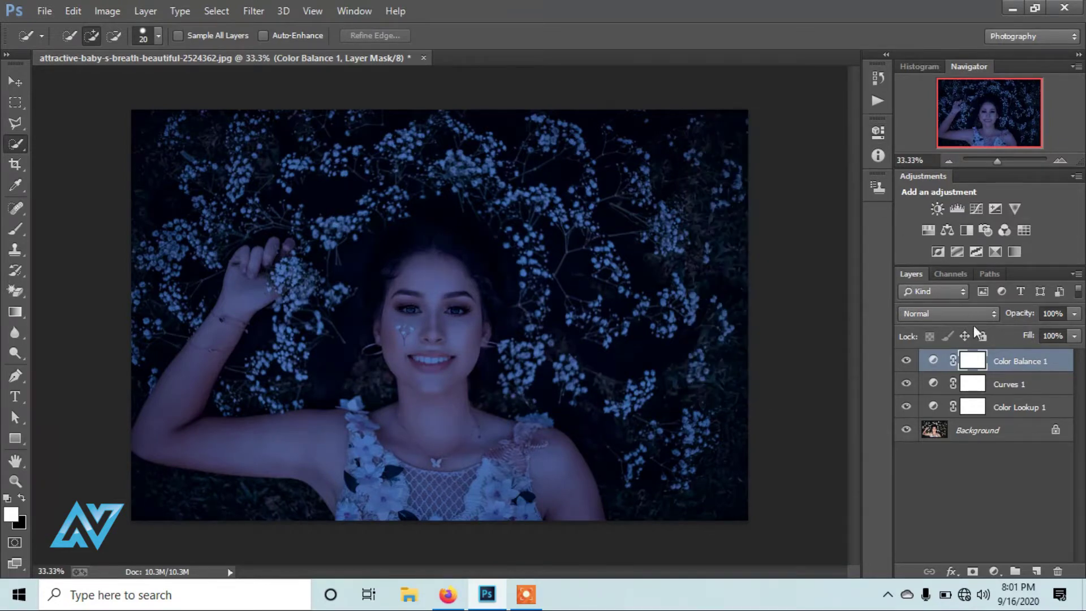
Step: Add a Vibrance adjustment layer with Vibrance +47 and Saturation +13
click(994, 571)
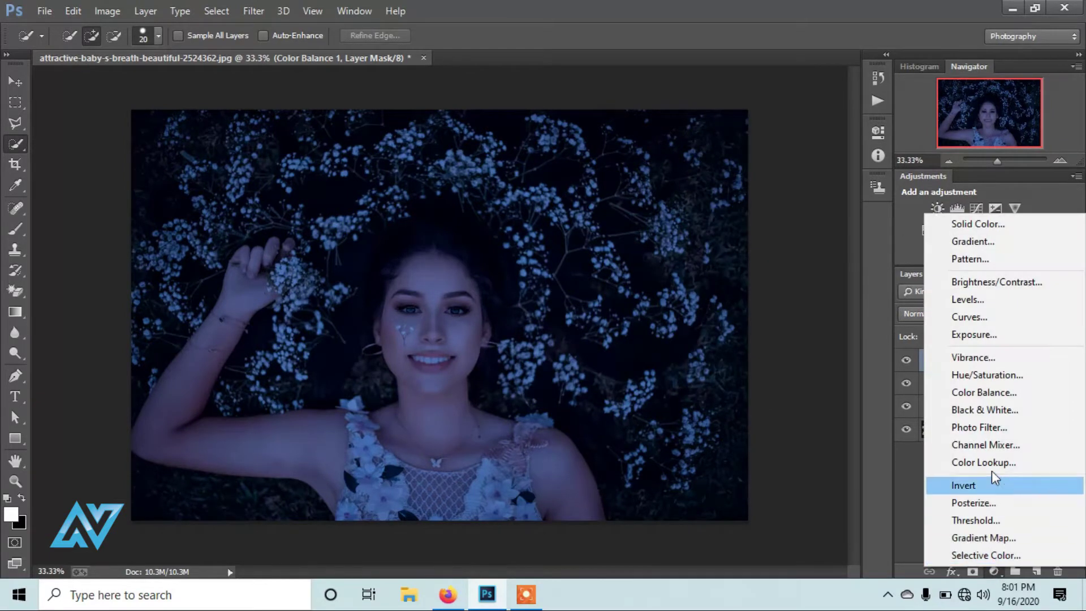
click(1004, 356)
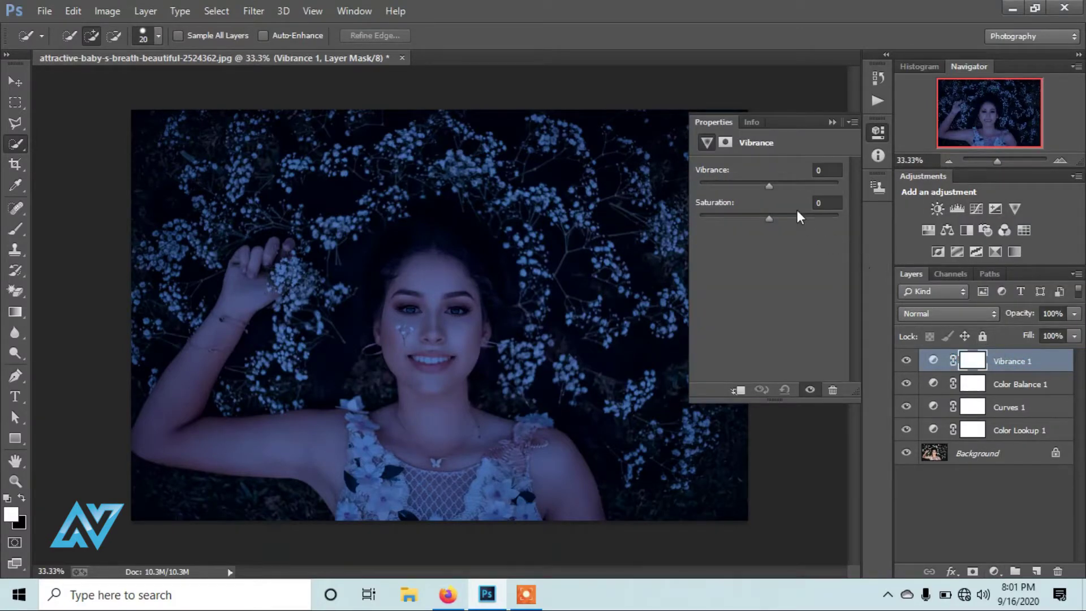
click(768, 187)
mouse_move(768, 185)
mouse_down()
mouse_move(803, 198)
mouse_move(768, 220)
mouse_move(789, 222)
mouse_move(778, 220)
mouse_up()
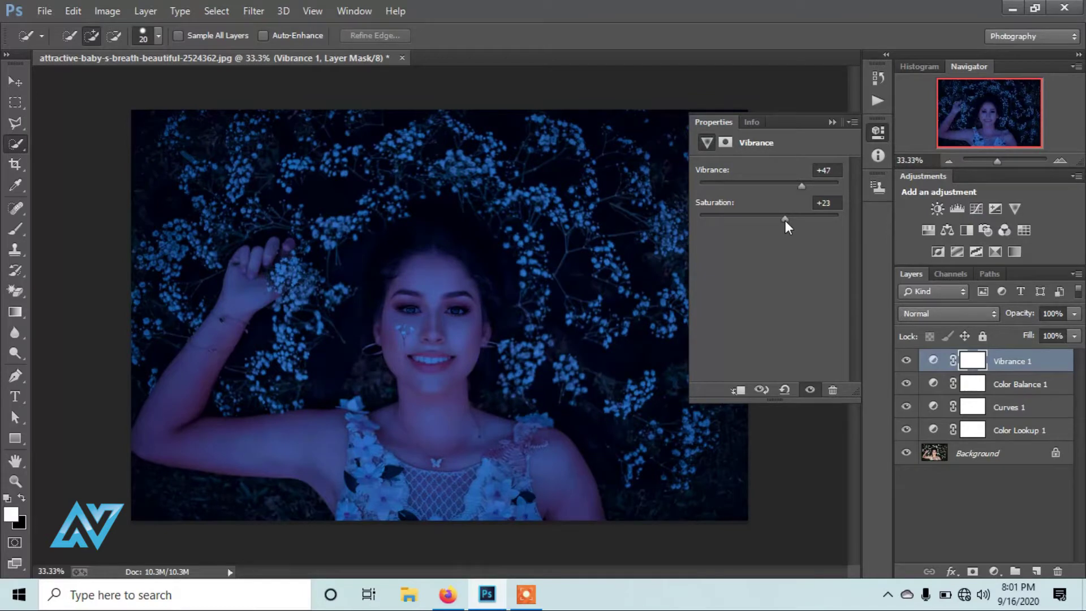
drag(786, 225, 778, 225)
click(832, 122)
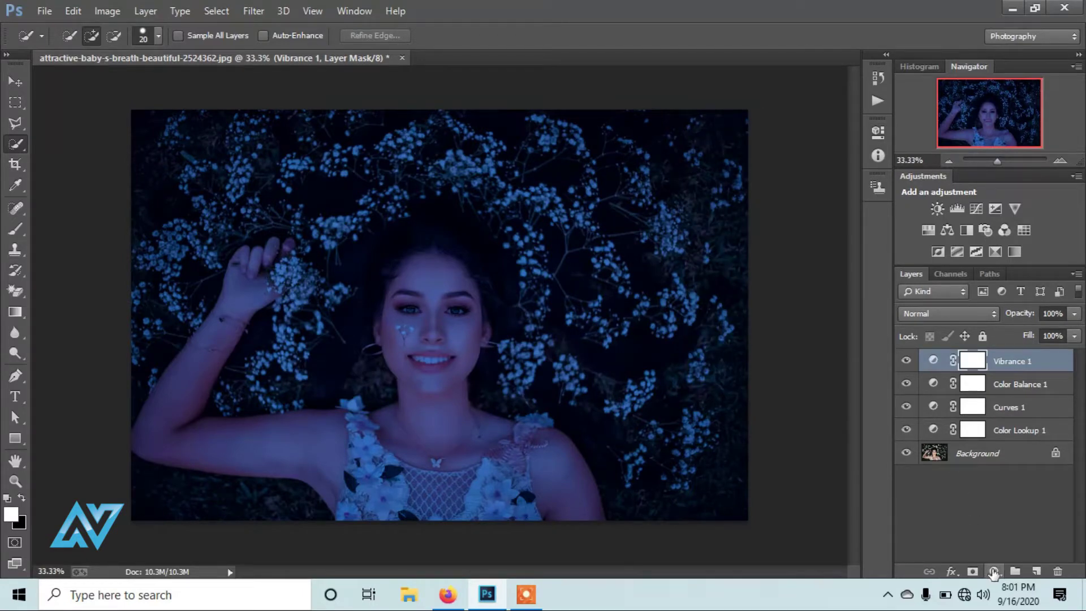
Step: Add a Brightness/Contrast layer set to Brightness 40 and Contrast 13
click(993, 572)
click(986, 284)
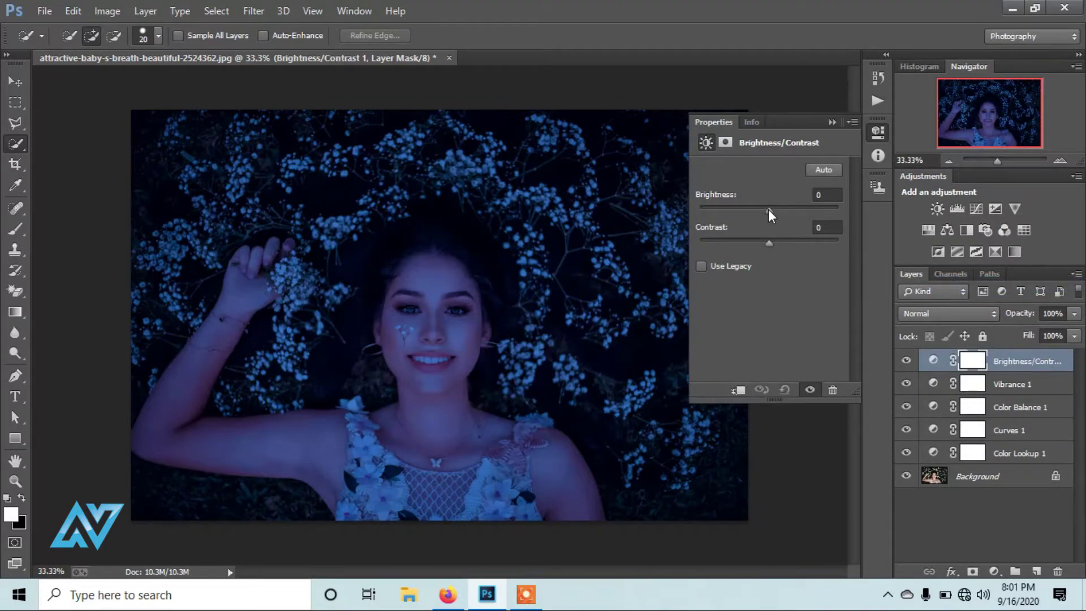
drag(768, 209, 795, 214)
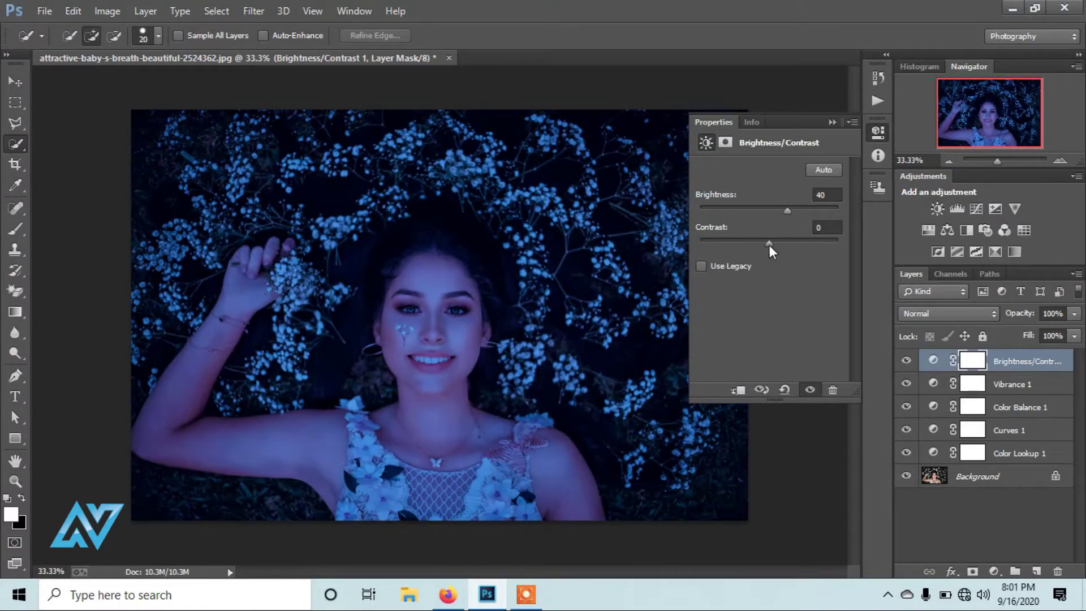
drag(774, 248, 778, 249)
click(832, 122)
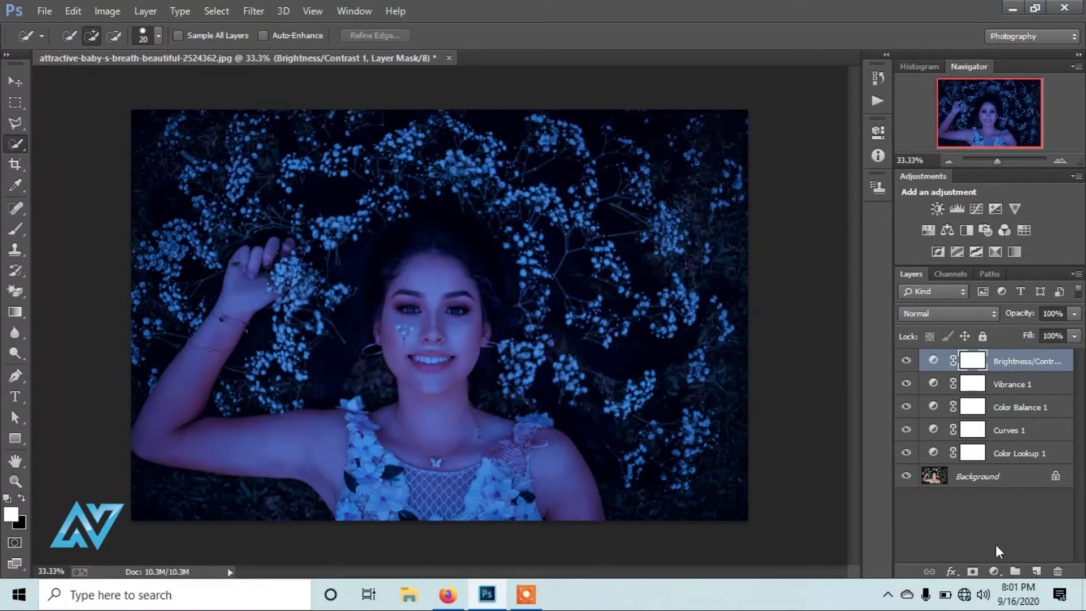
Step: Add a Curves 2 adjustment layer with its white point pulled in to 213
click(994, 571)
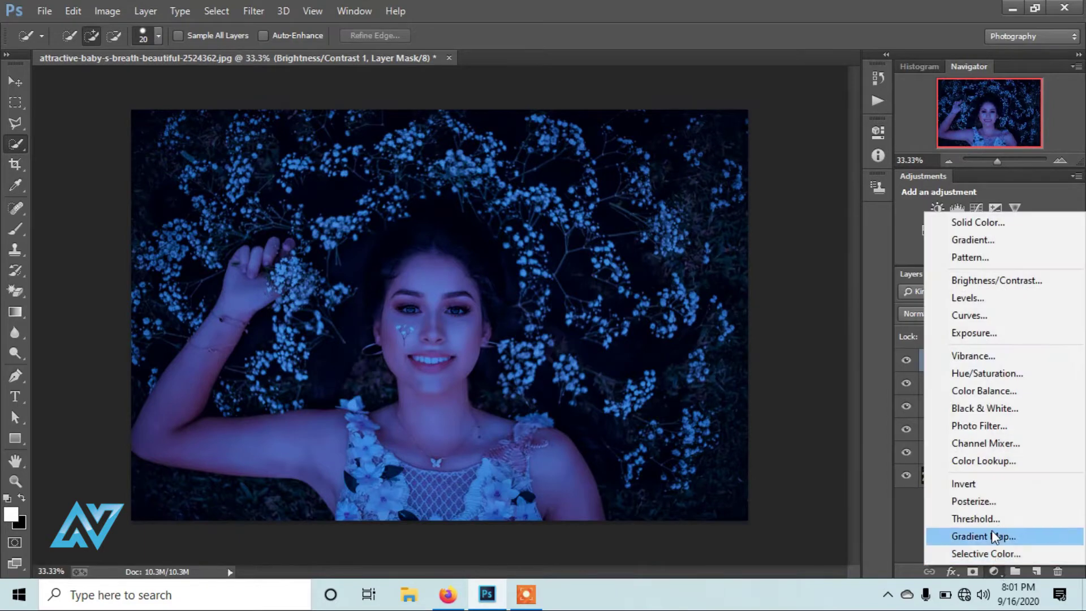
click(987, 314)
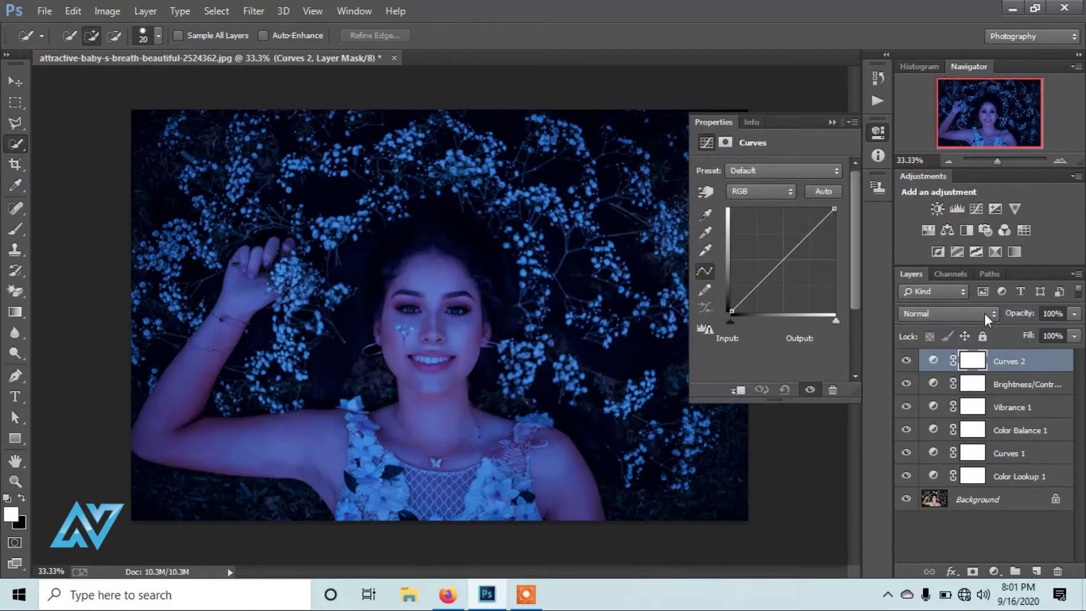
drag(833, 318, 820, 320)
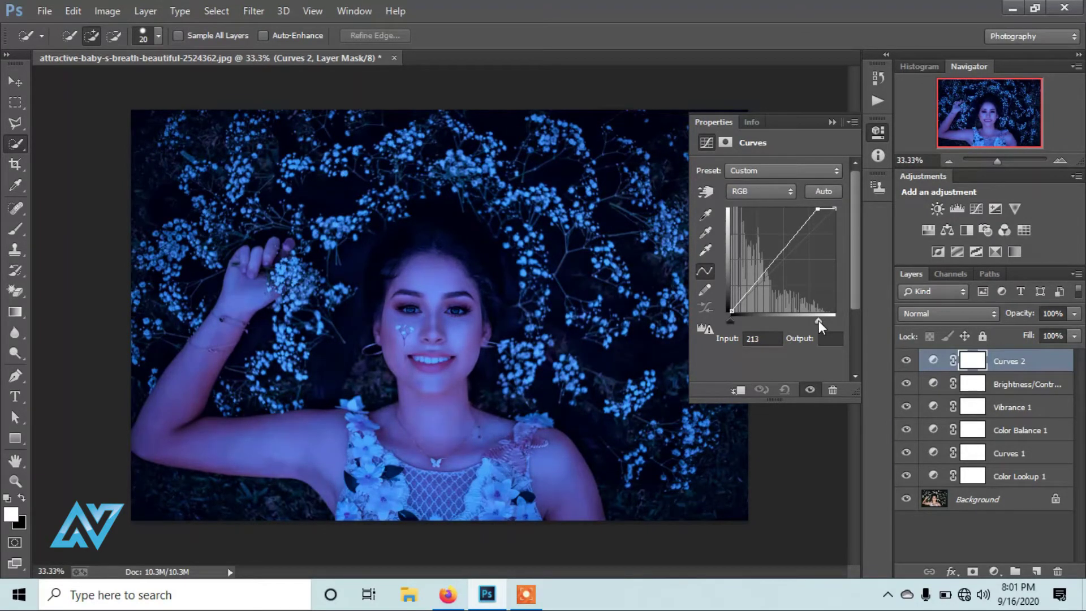
click(831, 122)
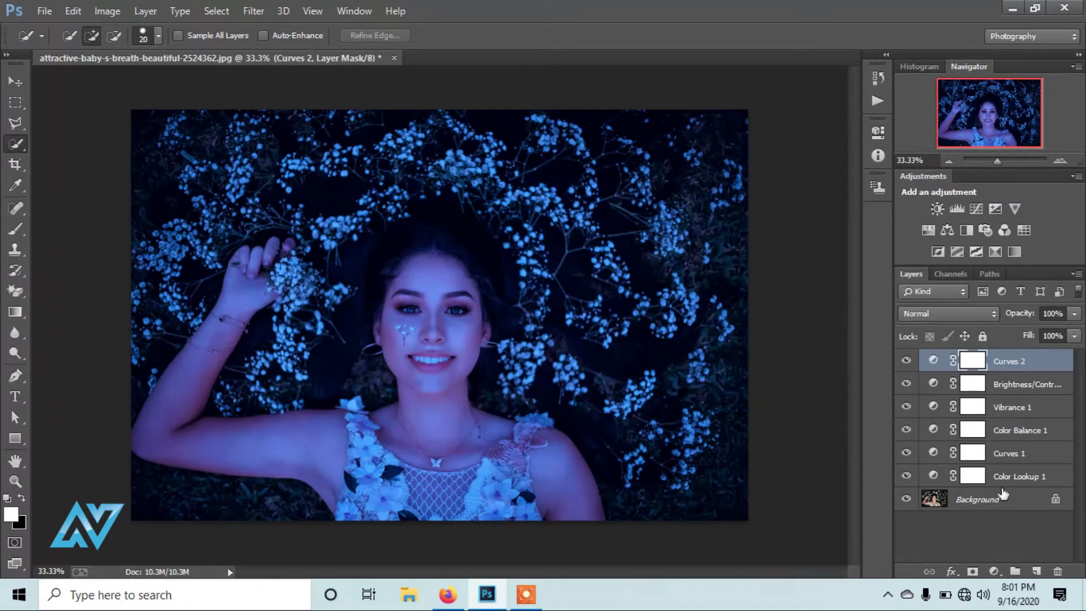
click(993, 570)
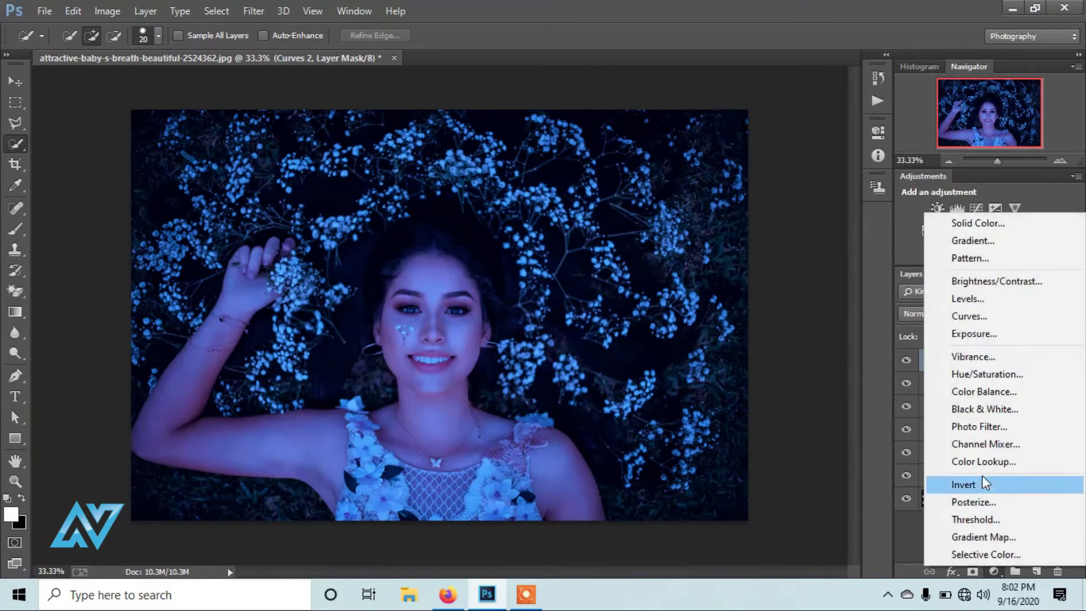
Step: Add a Curves 3 layer with the white point pulled in to 199
click(979, 315)
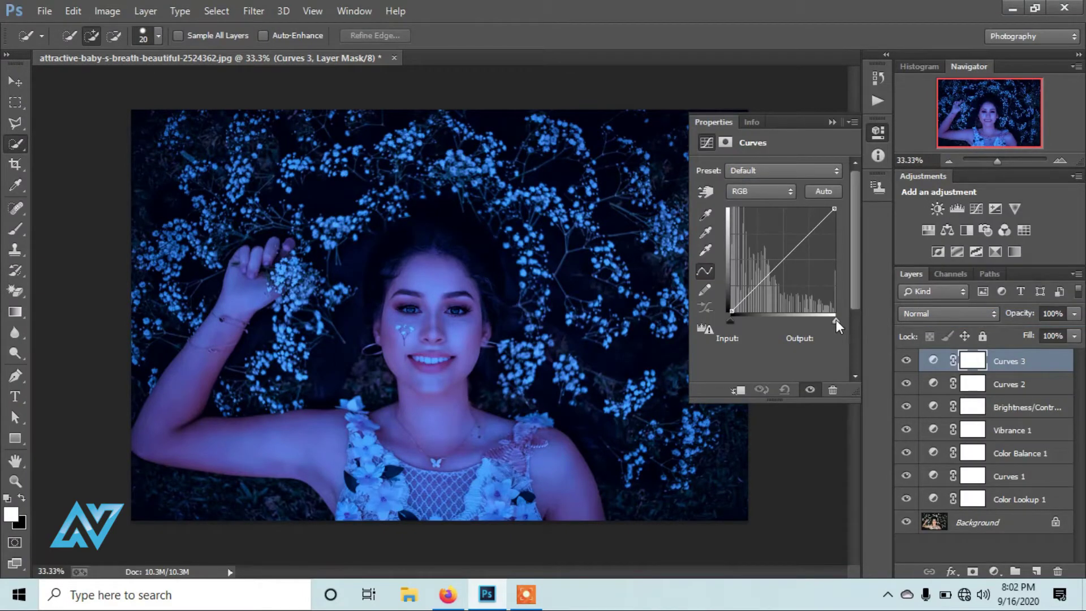
mouse_move(836, 320)
mouse_down()
mouse_move(797, 324)
mouse_move(826, 328)
mouse_move(813, 330)
mouse_up()
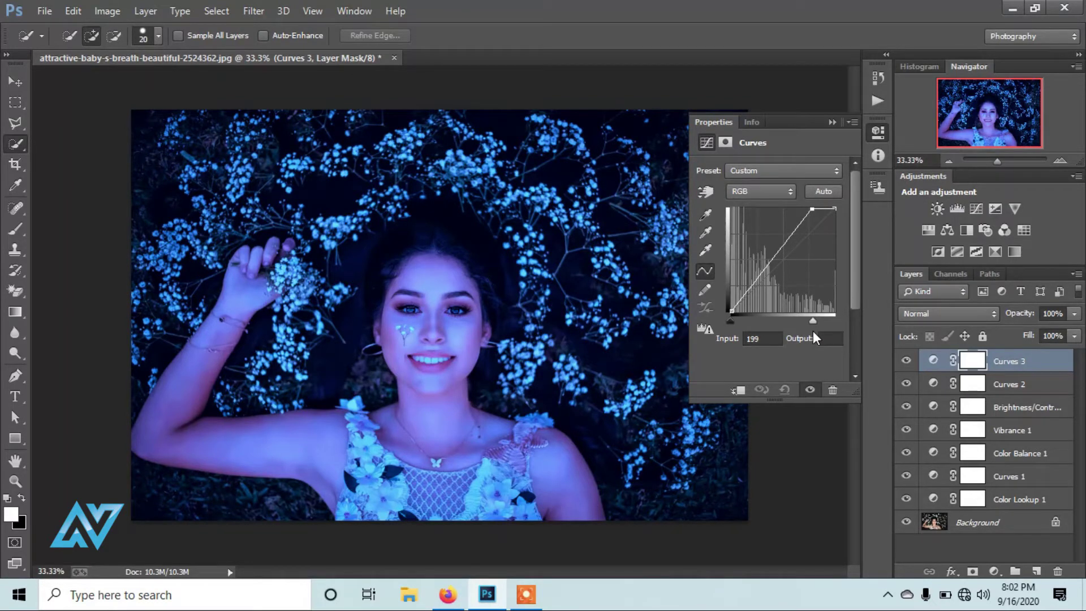
click(831, 123)
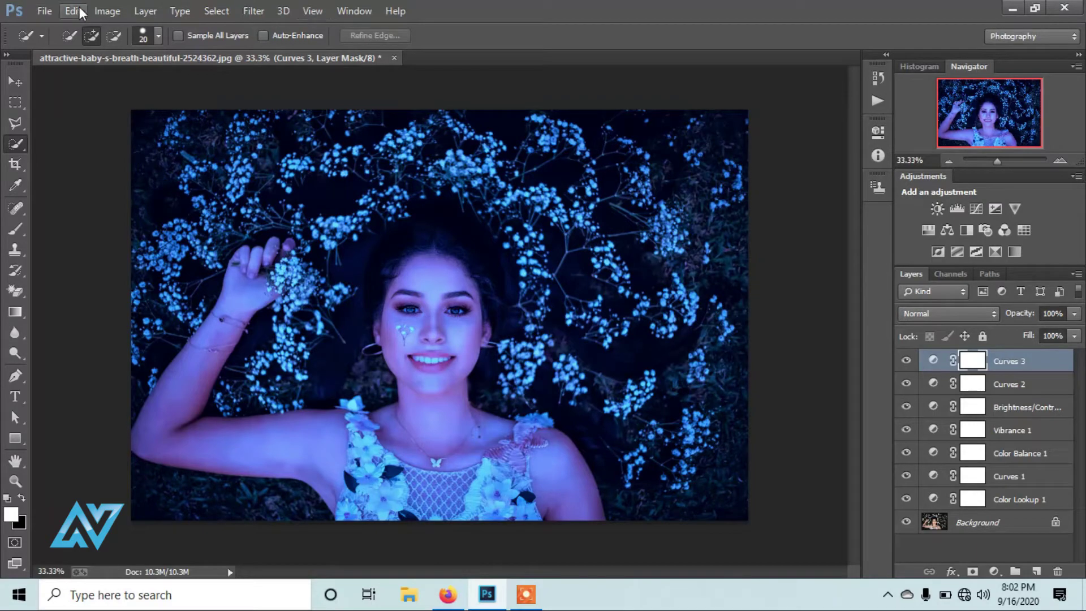
Step: Invert the Curves 3 mask to black and set up the Brush at 100% opacity
click(105, 12)
mouse_move(130, 52)
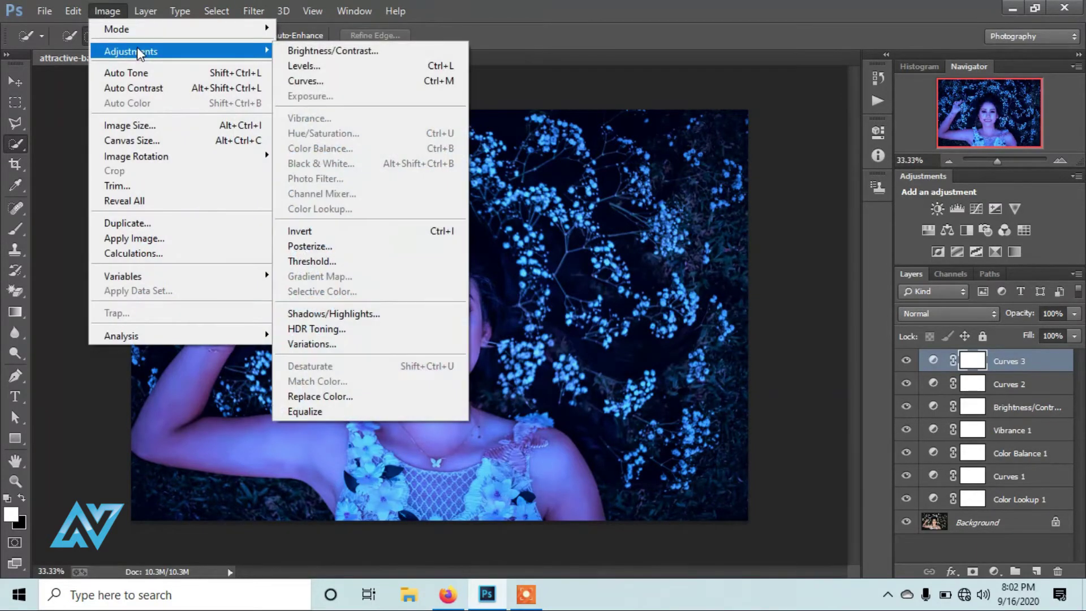
click(305, 230)
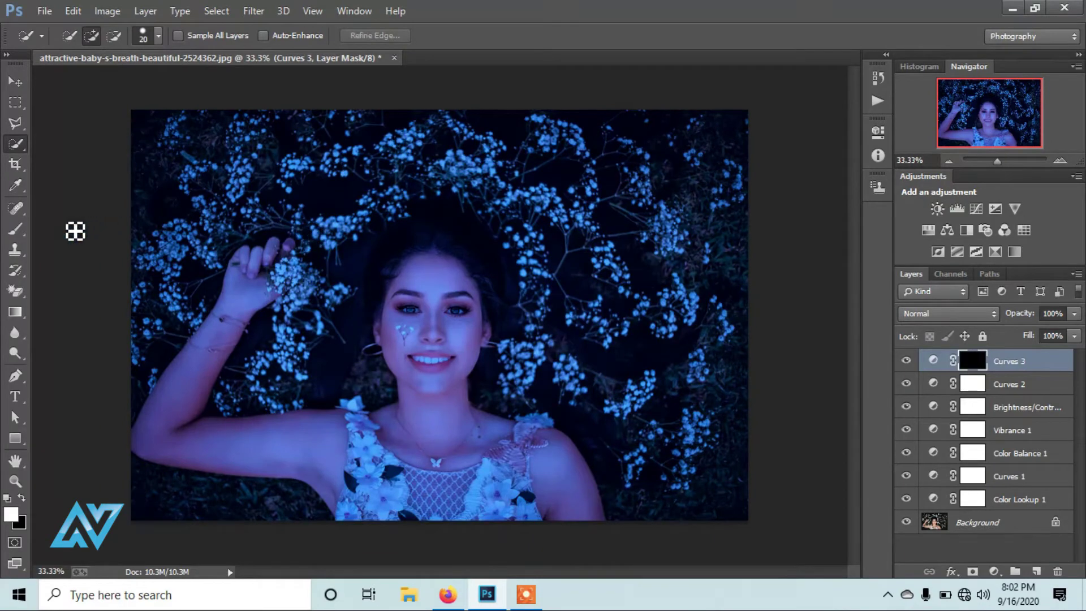
click(17, 230)
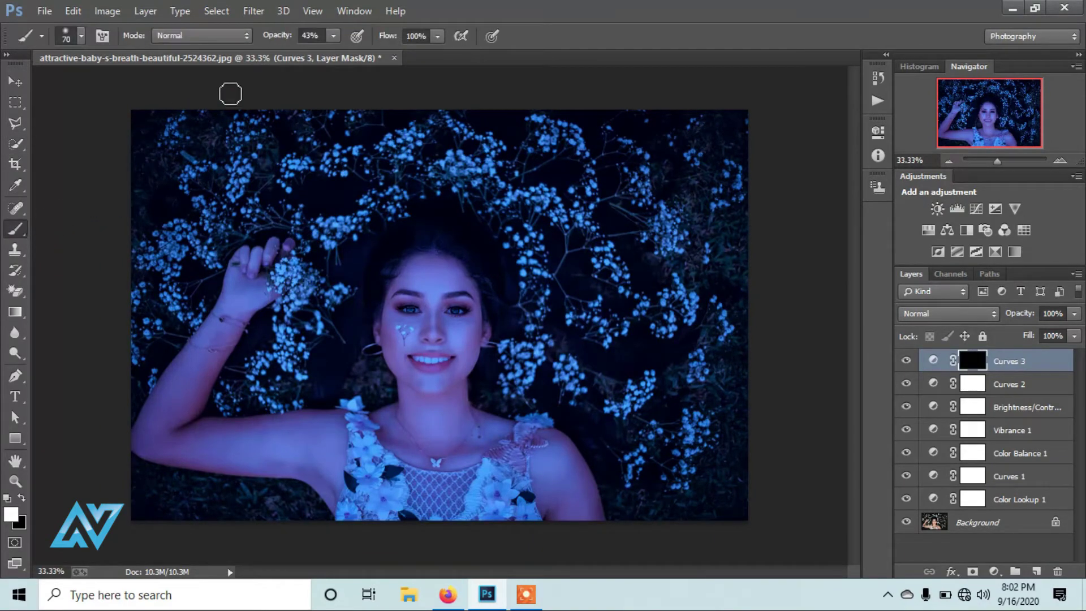
drag(266, 45, 398, 43)
key(bracketleft)
key(bracketleft)
key(bracketleft)
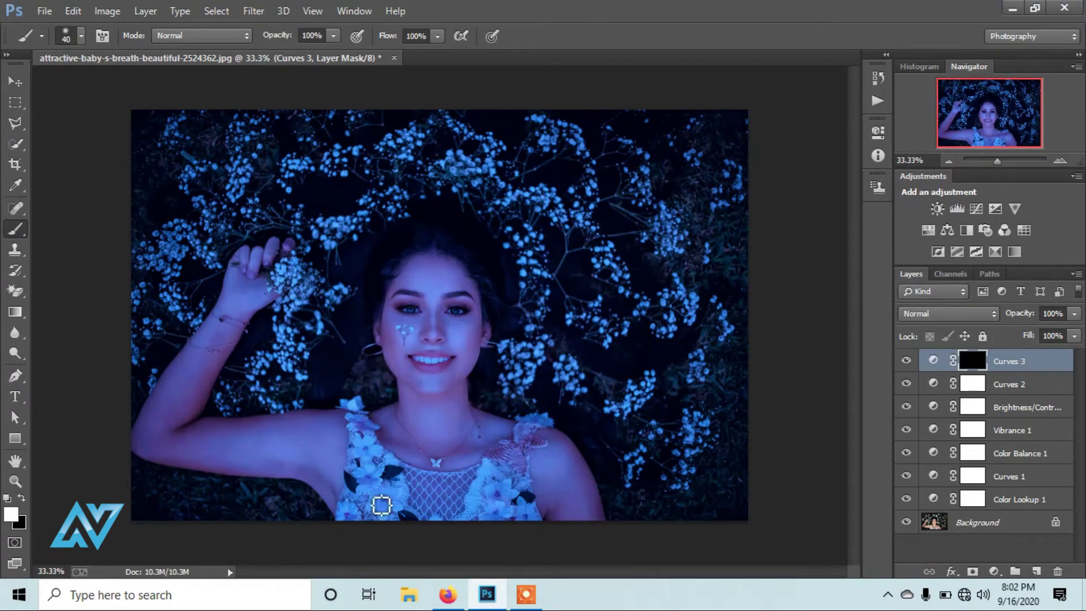
key(bracketright)
Step: Zoom in on the face and paint white over the small cheek flower
drag(998, 163, 1005, 162)
click(978, 122)
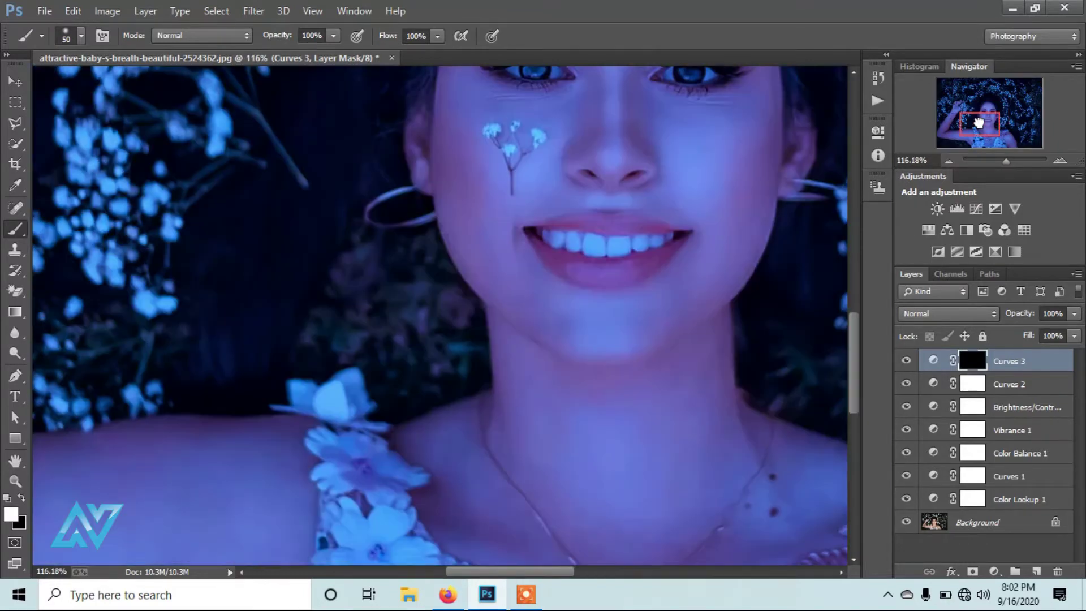
drag(979, 122, 979, 115)
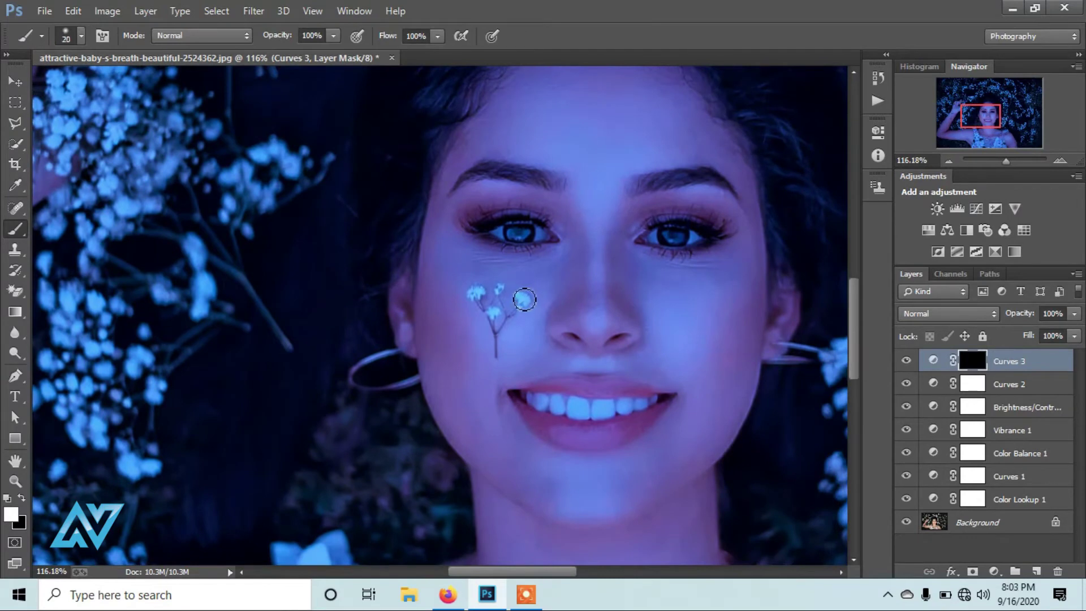
key(bracketleft)
key(bracketleft)
key(bracketleft)
mouse_move(528, 304)
mouse_down()
mouse_move(504, 320)
mouse_move(479, 299)
mouse_move(499, 290)
mouse_up()
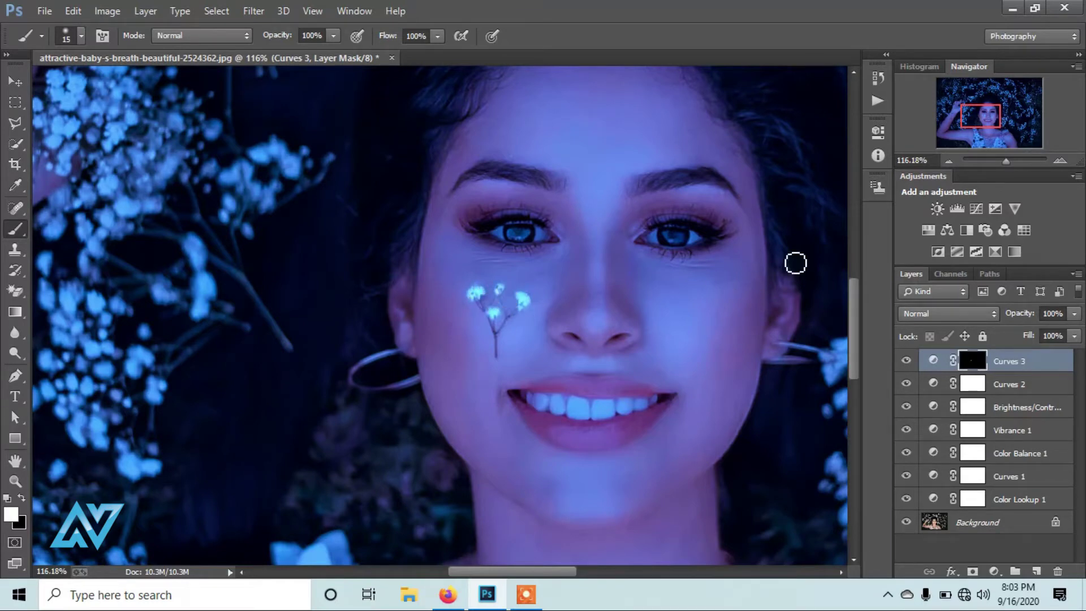
drag(994, 119, 992, 138)
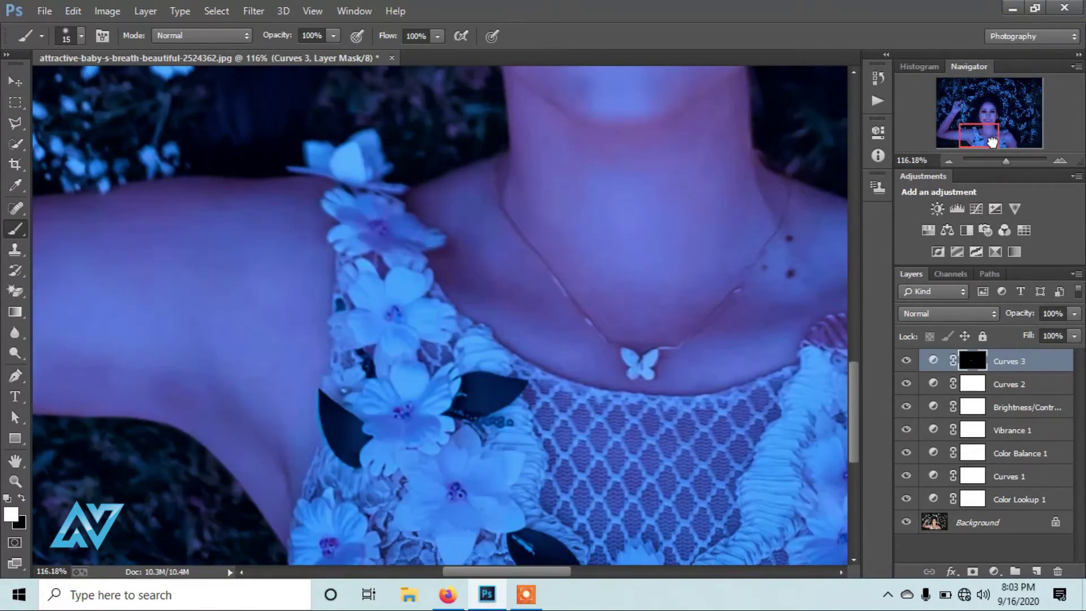
Step: Paint the brightening onto the left strap and lower-left dress flowers
mouse_move(415, 284)
mouse_down()
mouse_move(376, 303)
mouse_move(371, 281)
mouse_move(376, 312)
mouse_move(346, 307)
mouse_move(430, 470)
mouse_up()
scroll(404, 307, down, 2)
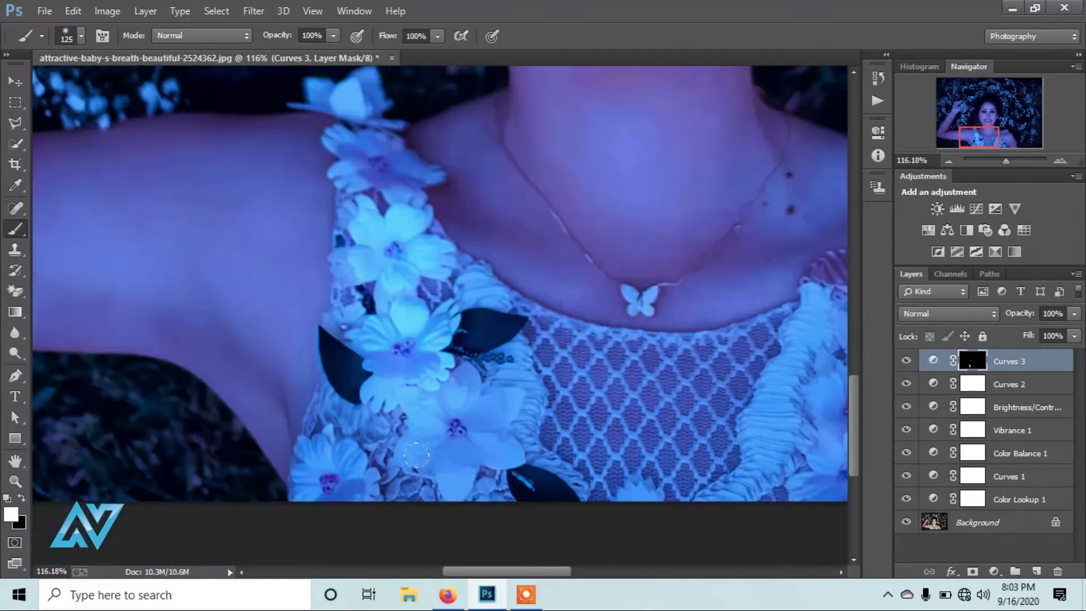
scroll(403, 307, down, 3)
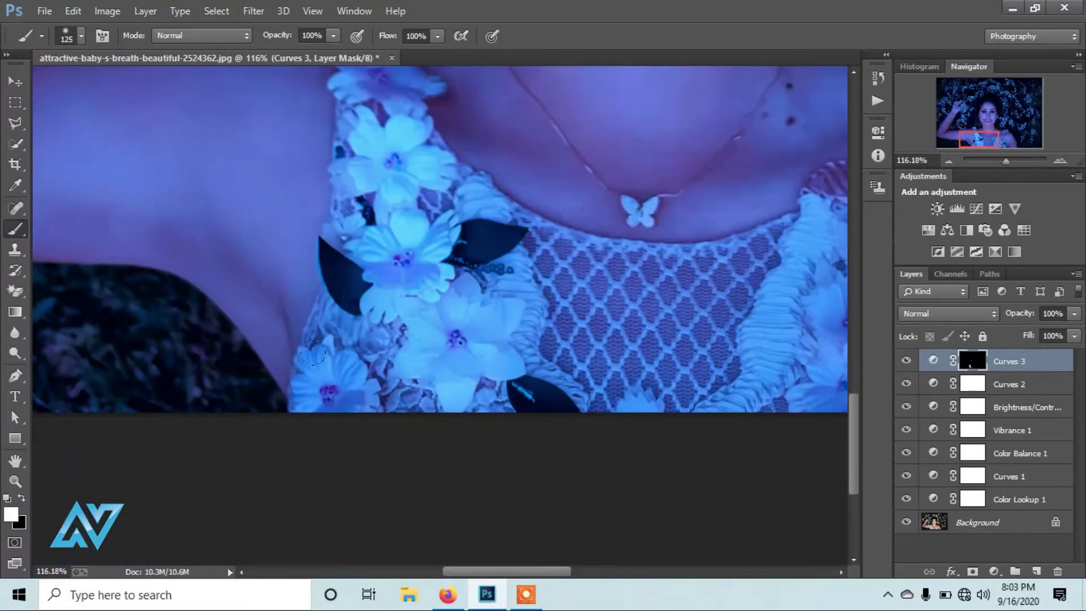
drag(304, 358, 311, 357)
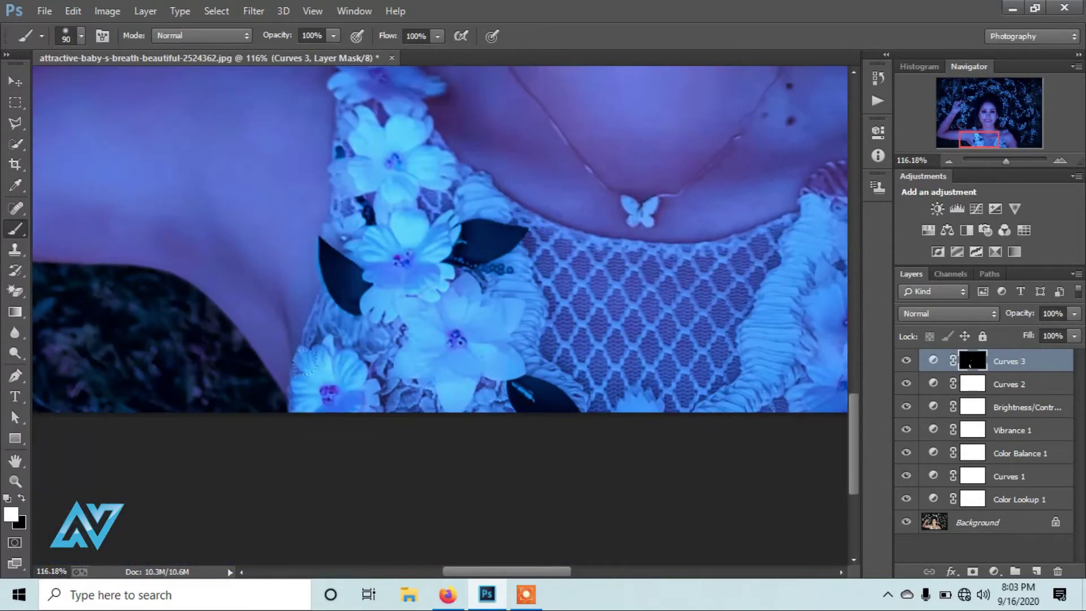
drag(494, 304, 503, 306)
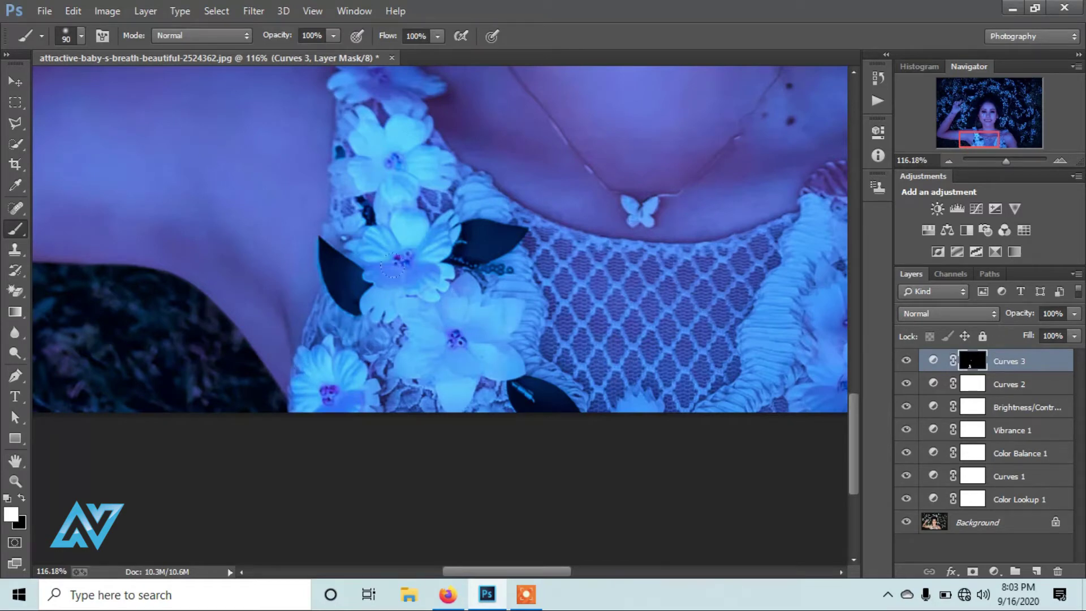
scroll(396, 181, up, 5)
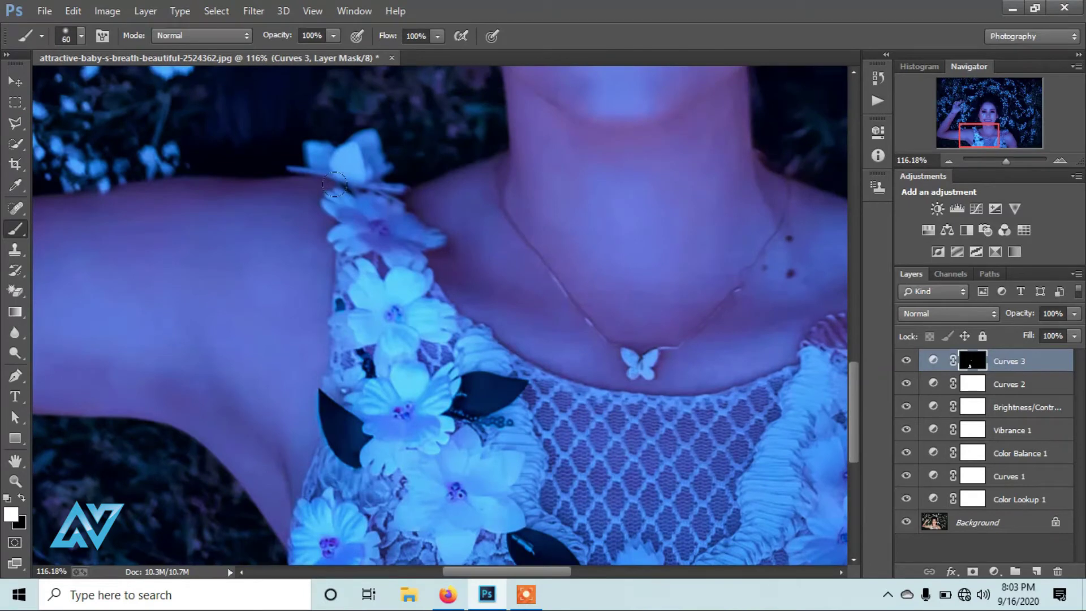
mouse_move(330, 193)
mouse_down()
mouse_move(363, 179)
mouse_move(317, 150)
mouse_up()
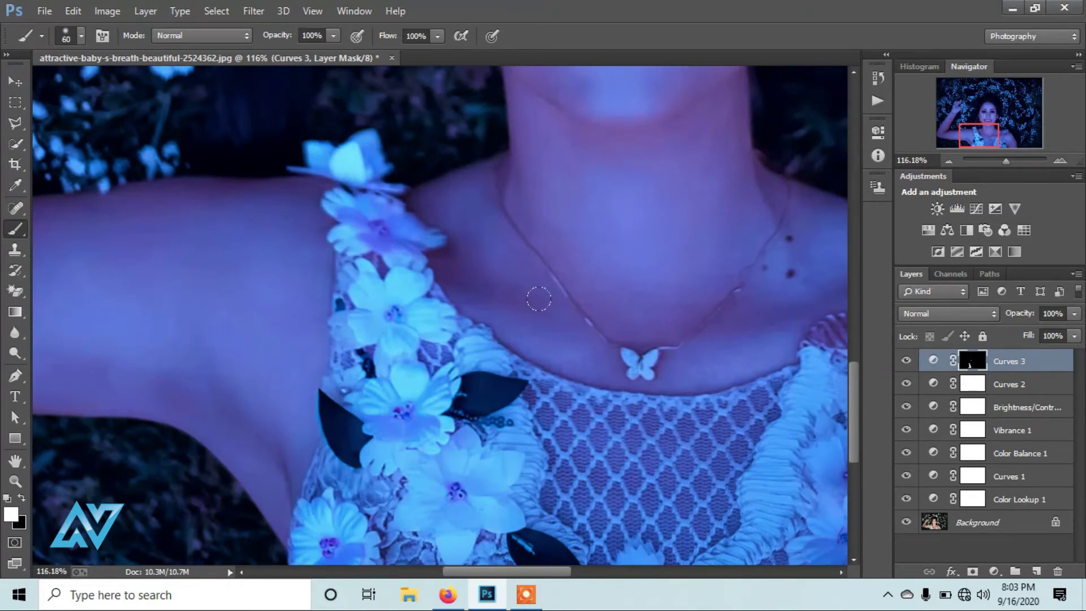
Step: Paint the right-side dress flowers and shoulder flower, then zoom out to the whole photo
drag(726, 371, 270, 324)
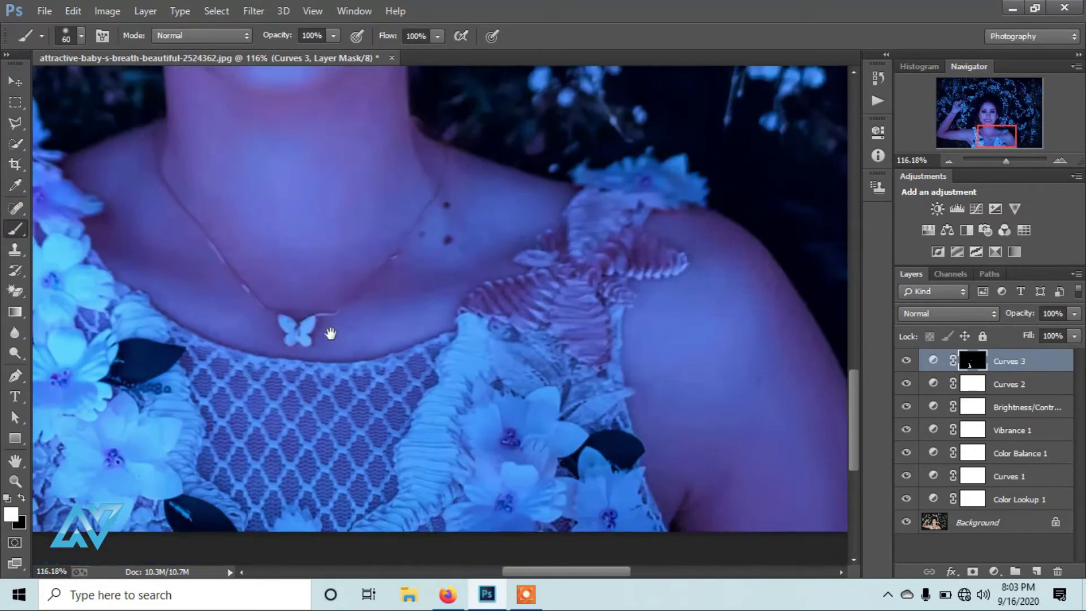
drag(403, 395, 471, 493)
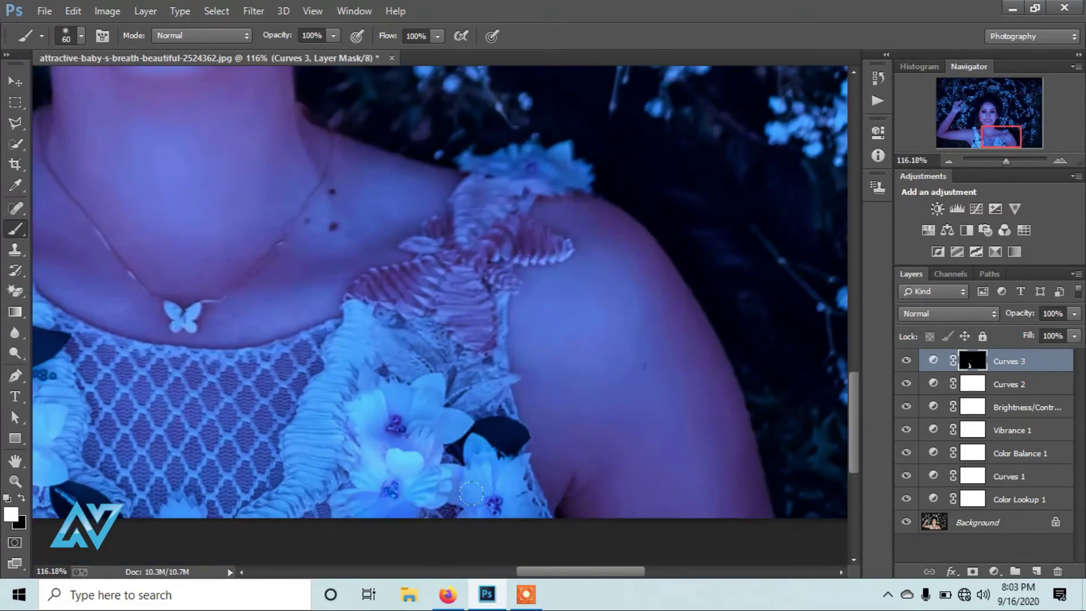
drag(428, 422, 363, 386)
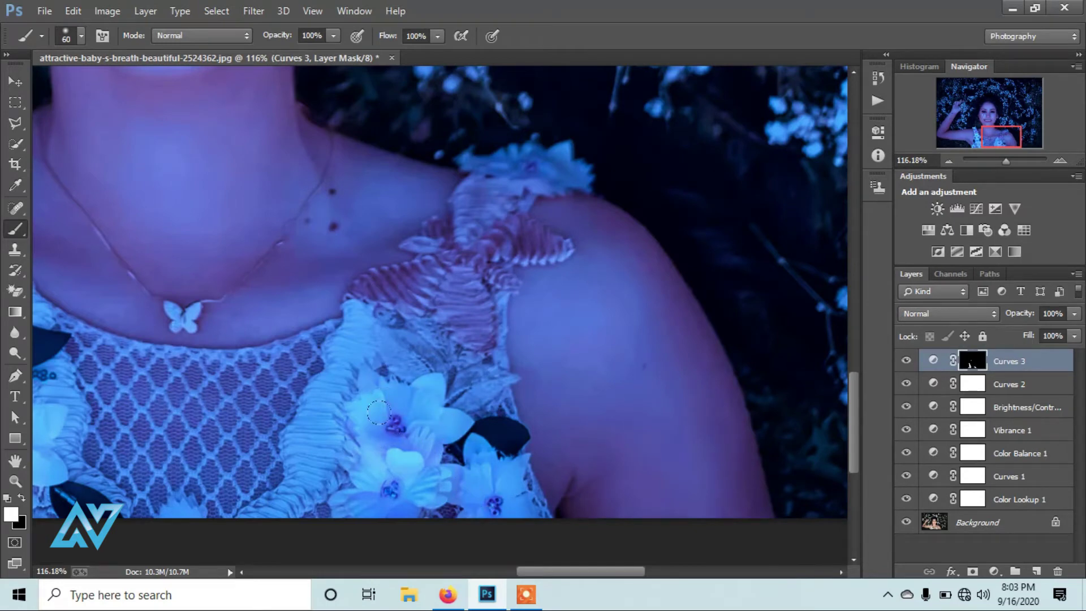
mouse_move(545, 160)
mouse_down()
mouse_move(552, 140)
mouse_move(498, 159)
mouse_move(469, 149)
mouse_up()
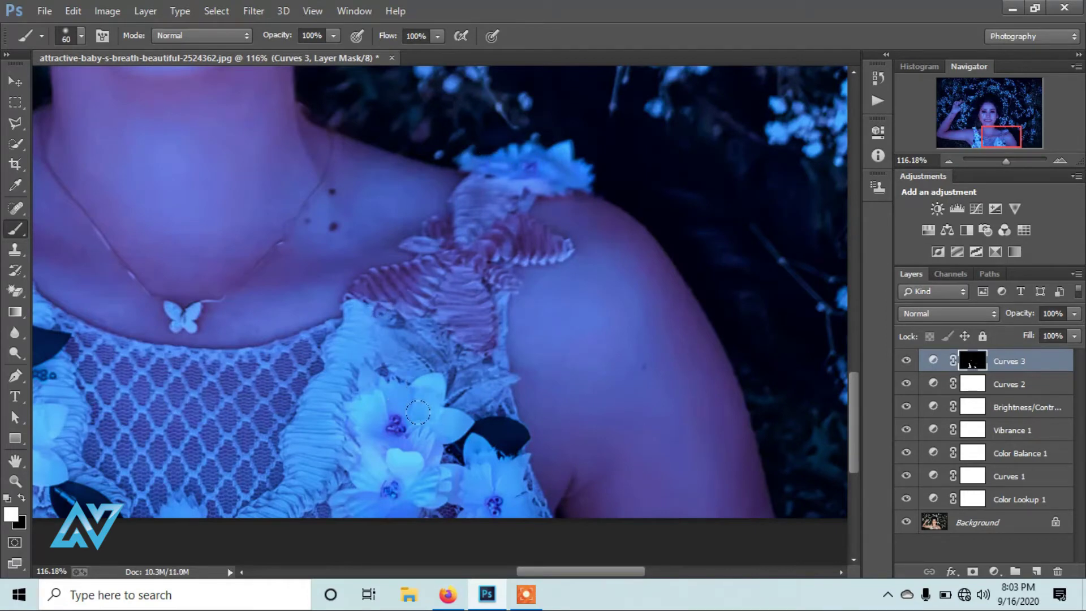
drag(444, 411, 405, 422)
mouse_move(467, 478)
mouse_down()
mouse_move(445, 479)
mouse_move(471, 476)
mouse_up()
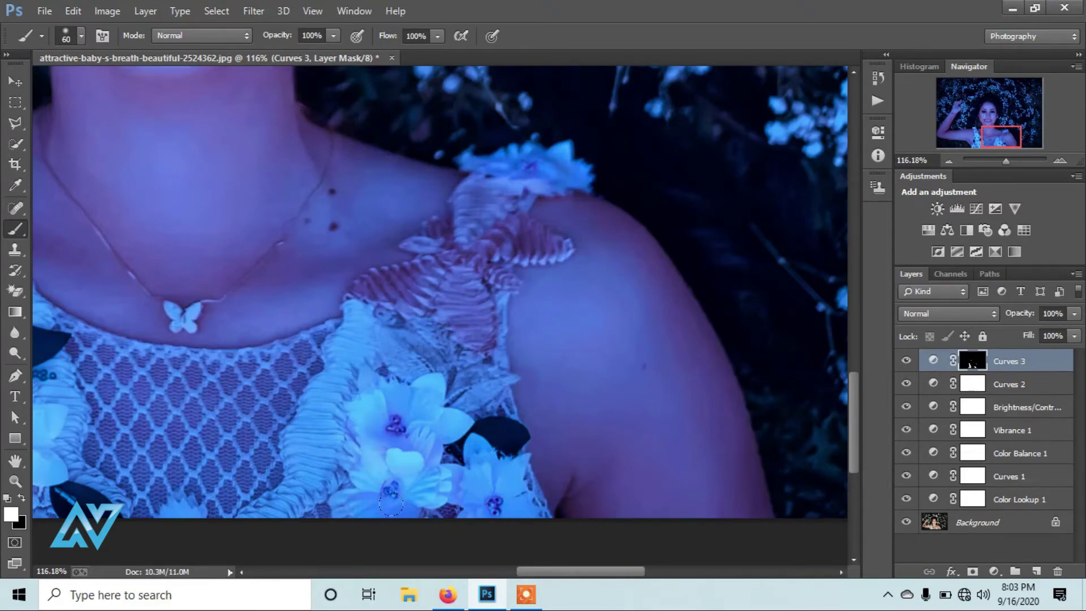
drag(1001, 161, 998, 160)
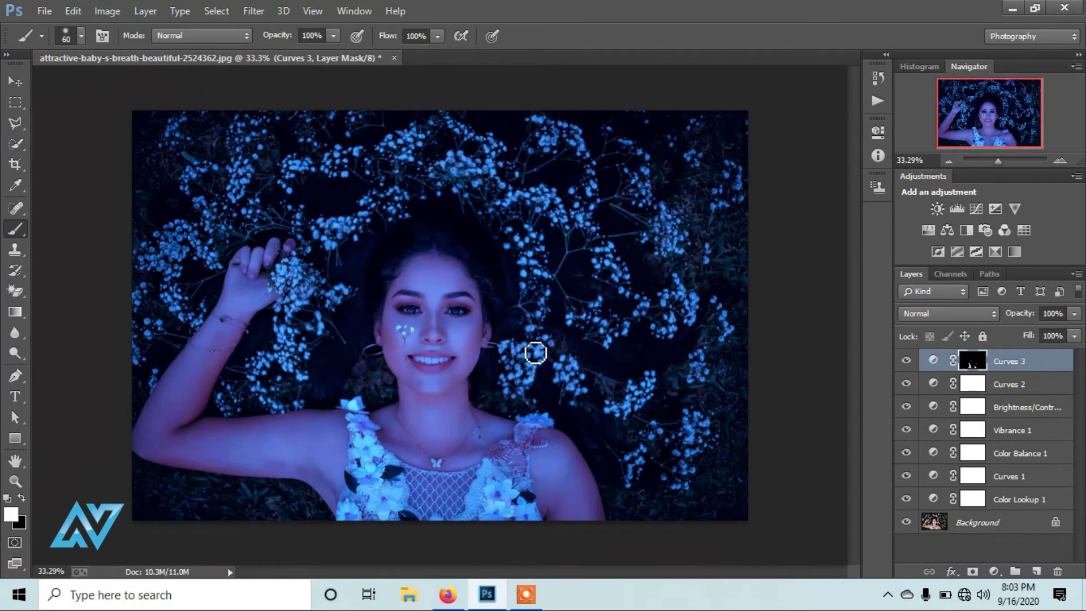
Step: Enlarge the brush and paint glow onto the baby's breath around her head and raised arm
key(bracketright)
key(bracketright)
key(bracketright)
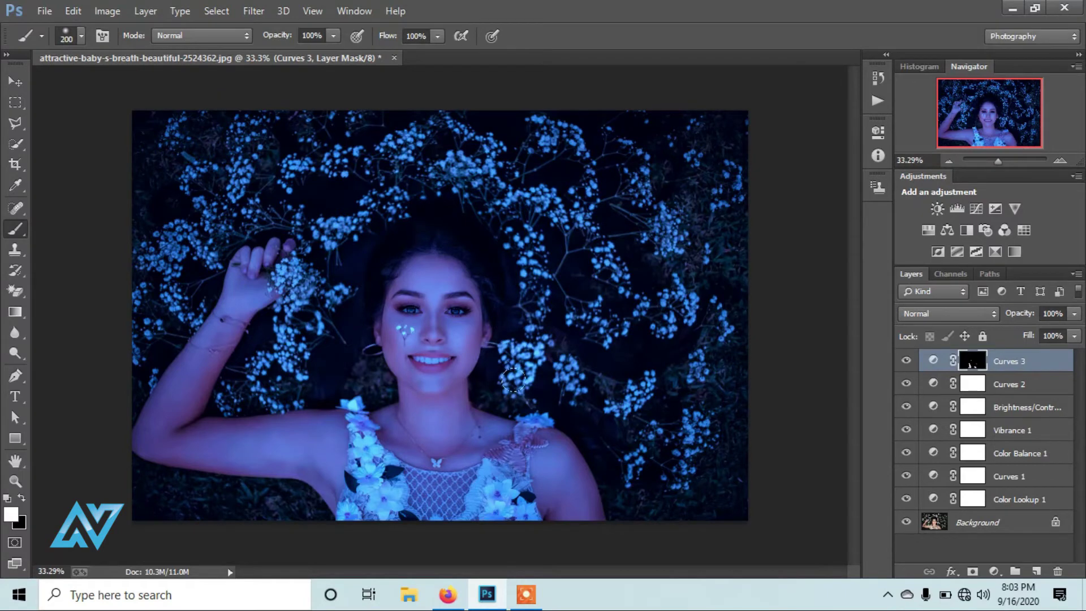
mouse_move(565, 386)
mouse_down()
mouse_move(636, 421)
mouse_move(695, 372)
mouse_move(690, 351)
mouse_move(712, 297)
mouse_move(673, 278)
mouse_move(676, 308)
mouse_move(588, 325)
mouse_move(532, 283)
mouse_move(501, 204)
mouse_move(542, 195)
mouse_move(588, 228)
mouse_move(574, 161)
mouse_move(547, 129)
mouse_move(619, 138)
mouse_move(659, 209)
mouse_move(726, 169)
mouse_move(690, 146)
mouse_up()
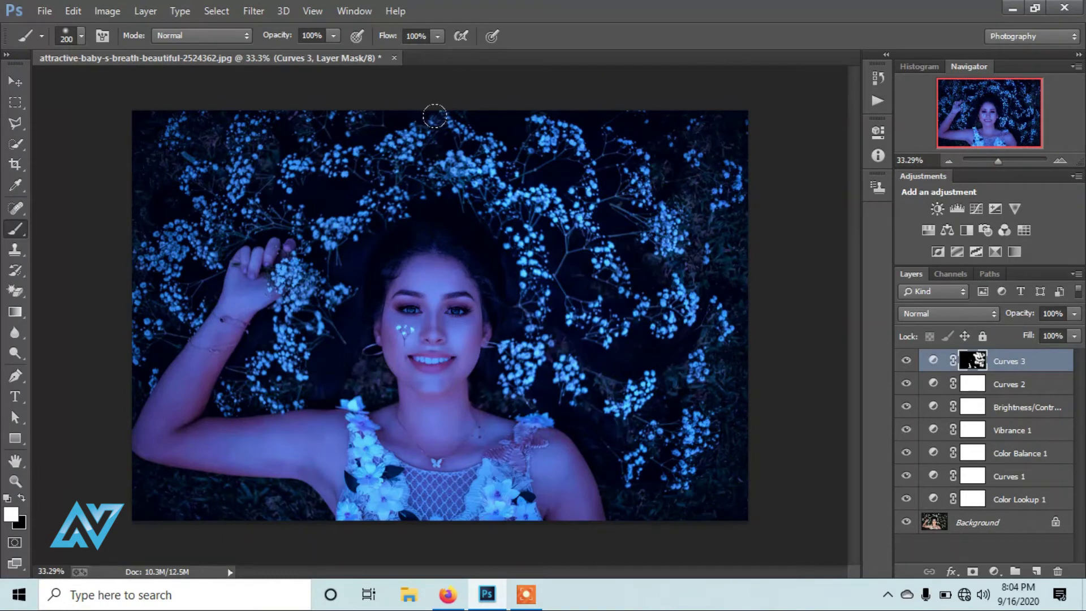
mouse_move(435, 116)
mouse_down()
mouse_move(325, 164)
mouse_move(235, 180)
mouse_move(146, 260)
mouse_move(136, 314)
mouse_move(199, 176)
mouse_move(268, 98)
mouse_move(139, 138)
mouse_move(189, 157)
mouse_move(169, 185)
mouse_up()
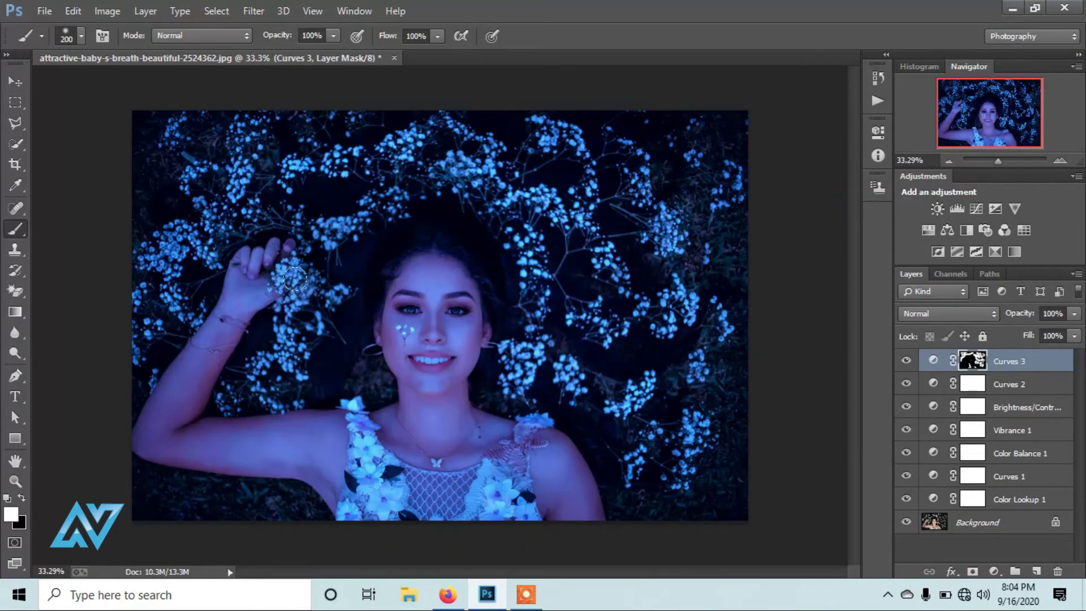
mouse_move(300, 305)
mouse_down()
mouse_move(265, 384)
mouse_move(224, 394)
mouse_up()
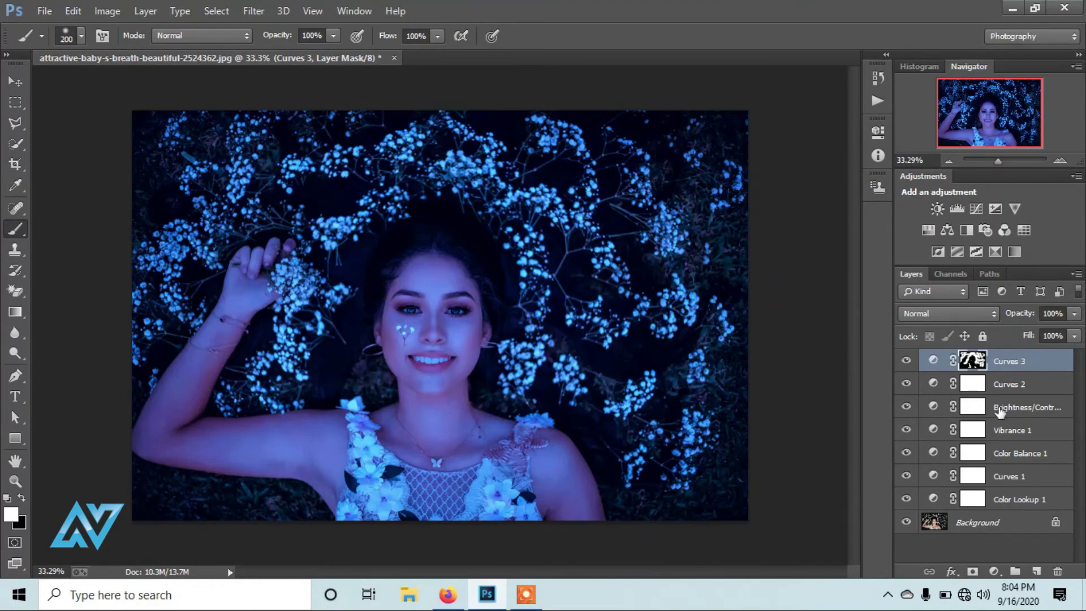
Step: Delete the empty Layer 1, then add Curves 4 with the white point moved left and the midpoint lowered
click(1035, 571)
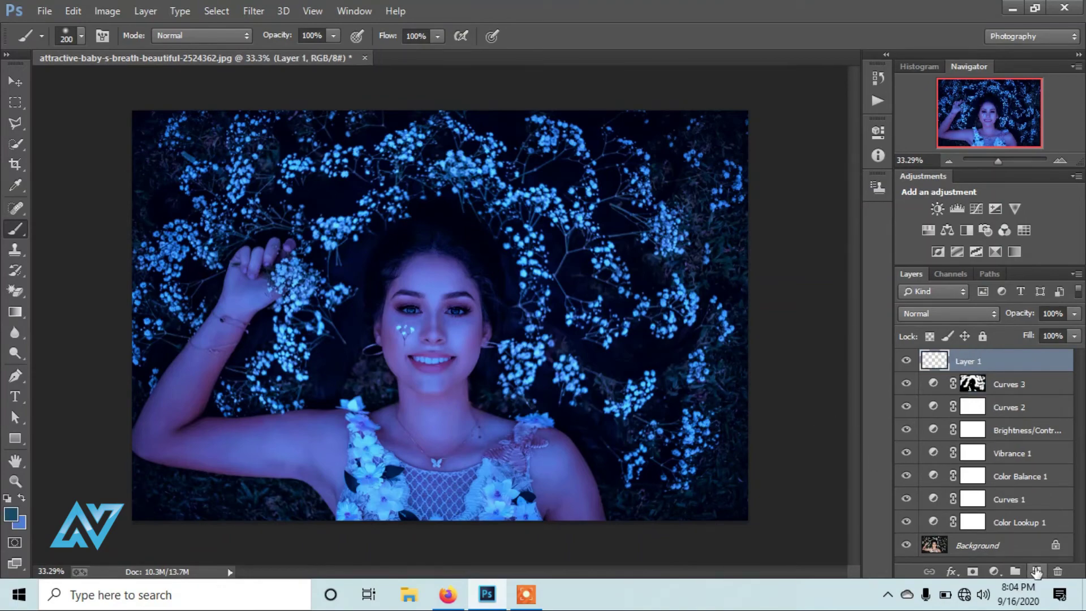
click(1055, 572)
click(994, 571)
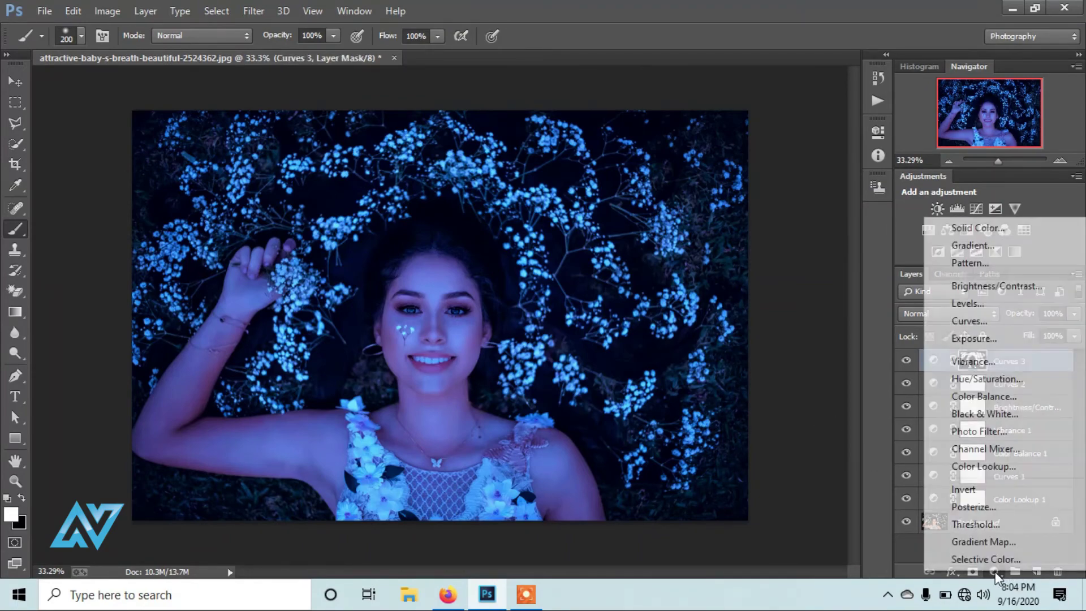
click(998, 321)
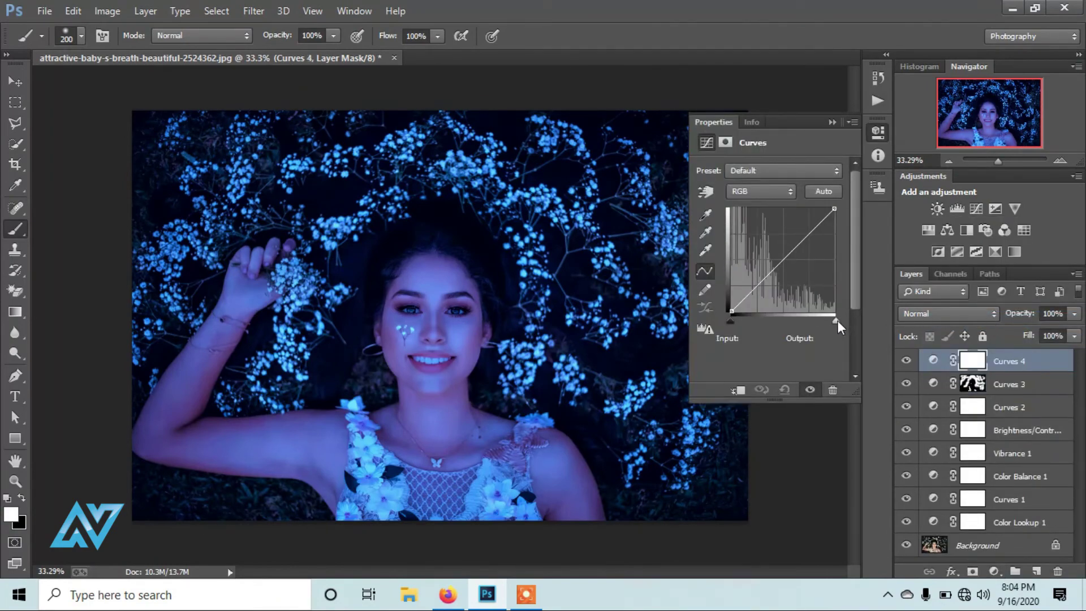
mouse_move(836, 320)
mouse_down()
mouse_move(812, 321)
mouse_move(840, 323)
mouse_up()
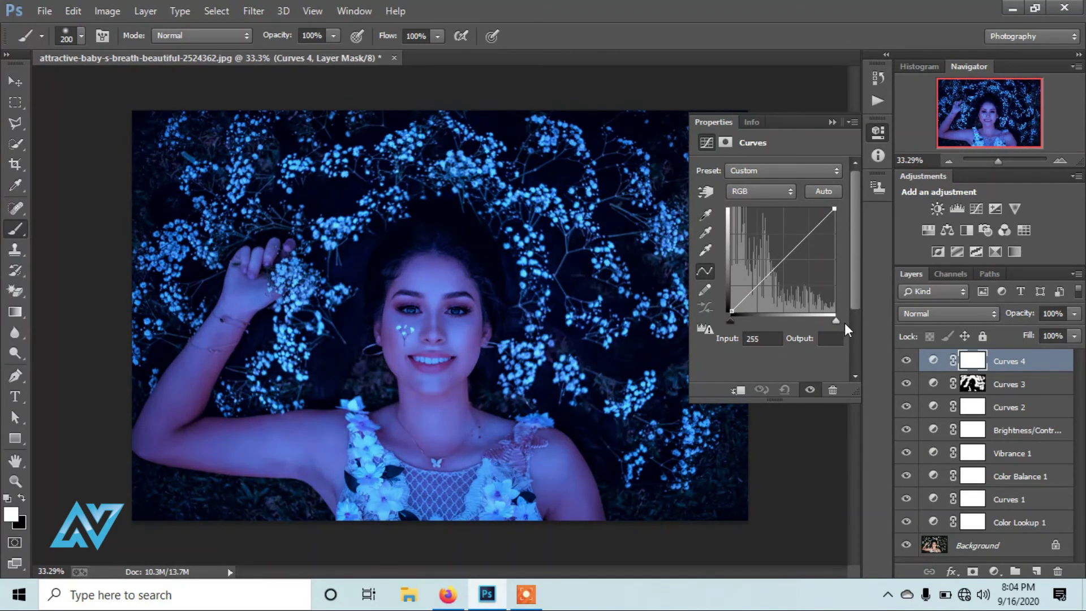
drag(790, 254, 791, 257)
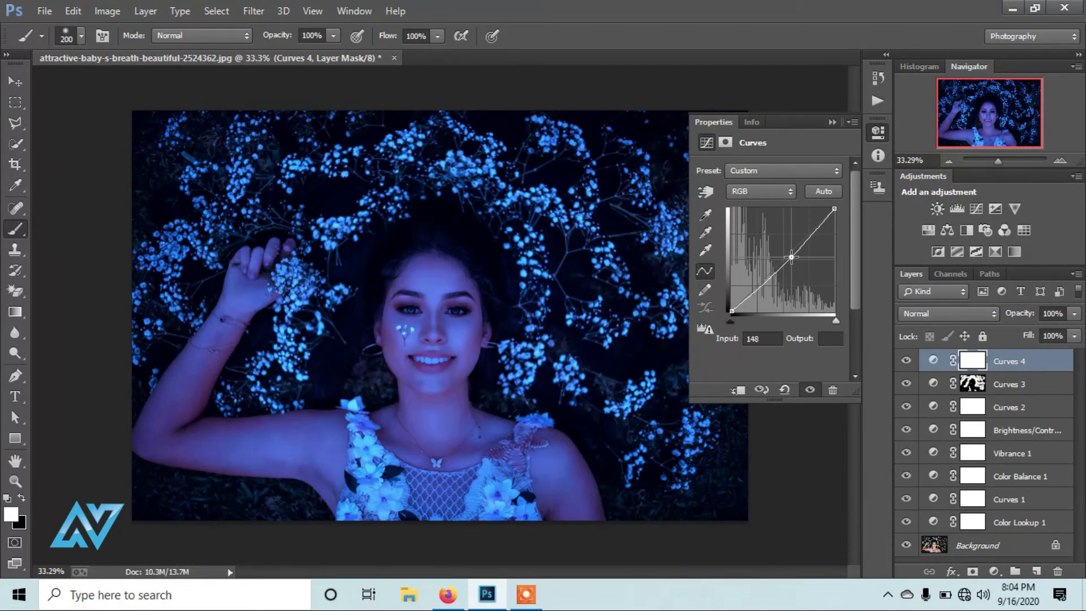
click(831, 122)
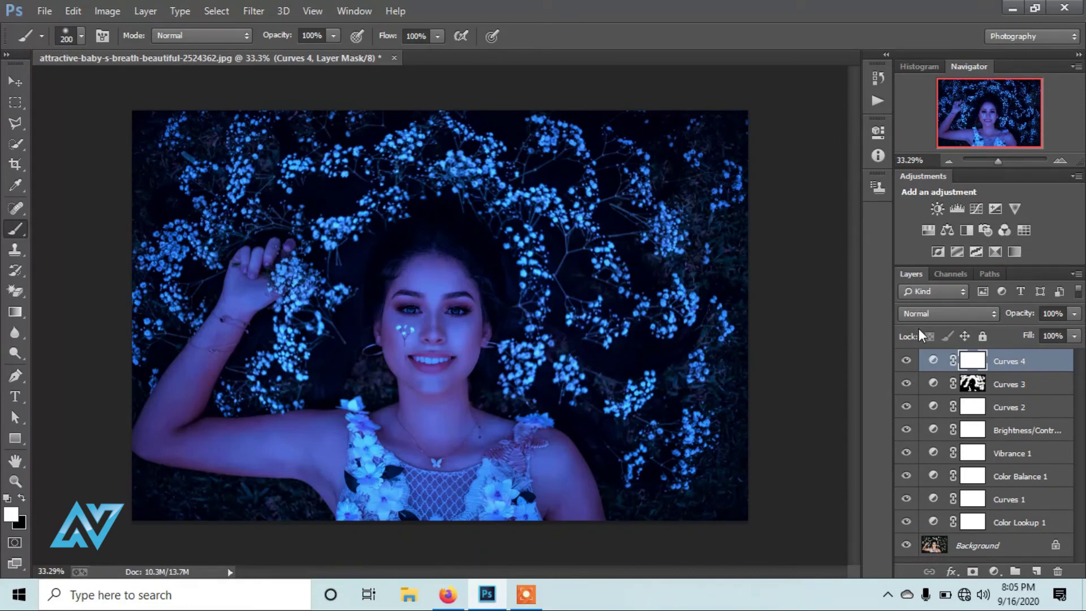
Step: Merge all visible layers into one Background and apply a Camera Raw post-crop vignette of -47
right_click(1024, 360)
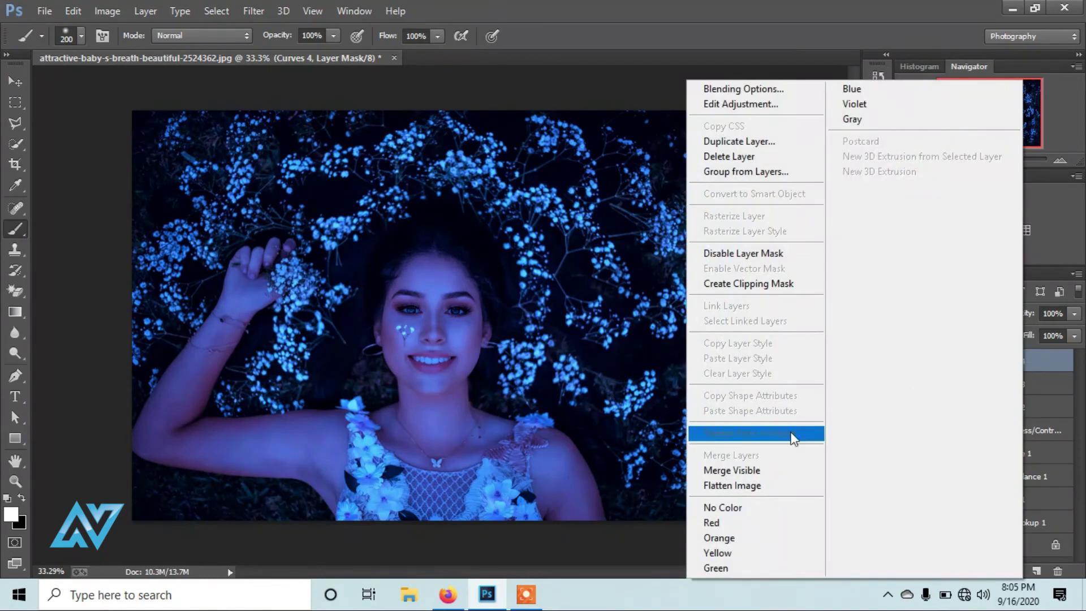
click(766, 466)
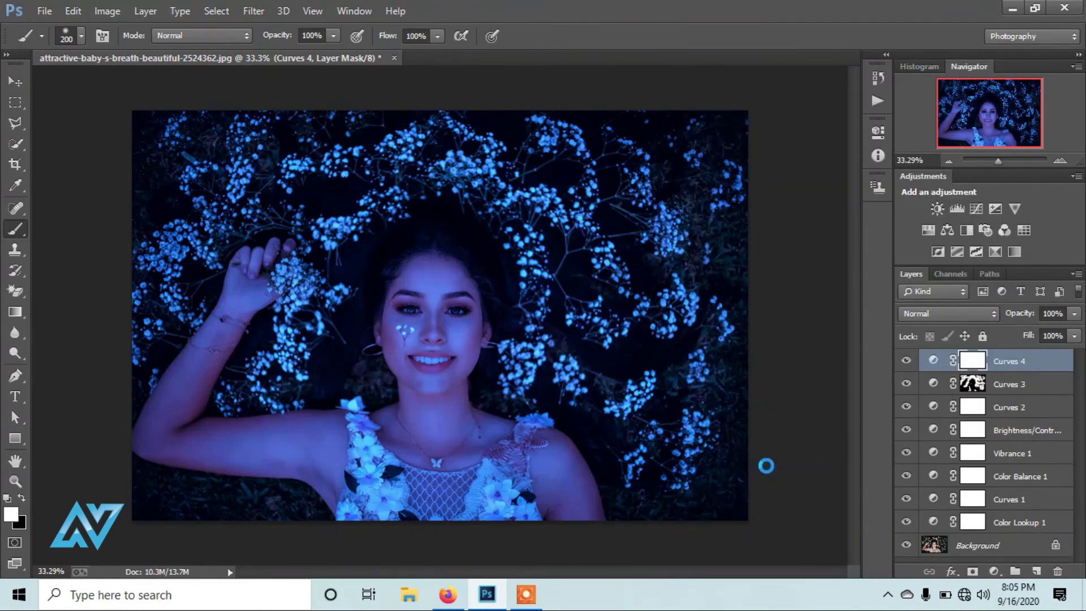
click(255, 12)
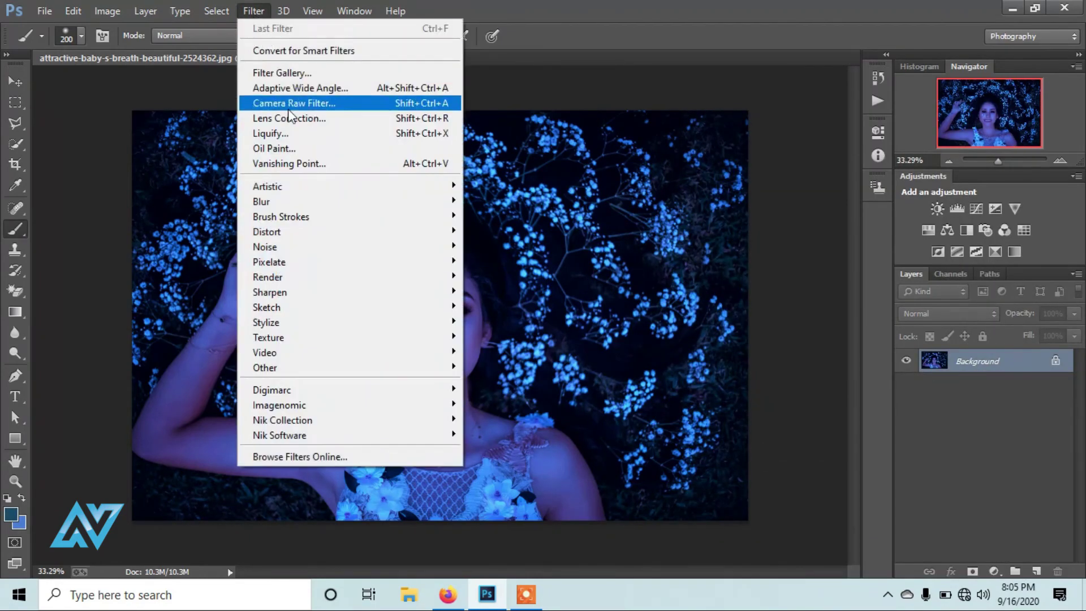
click(294, 111)
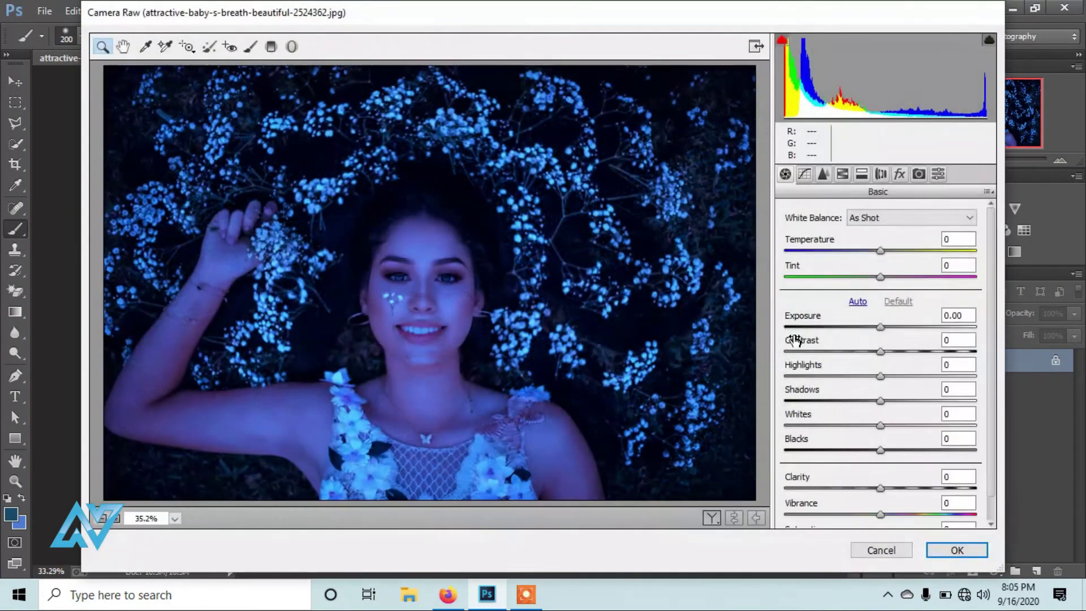
click(899, 175)
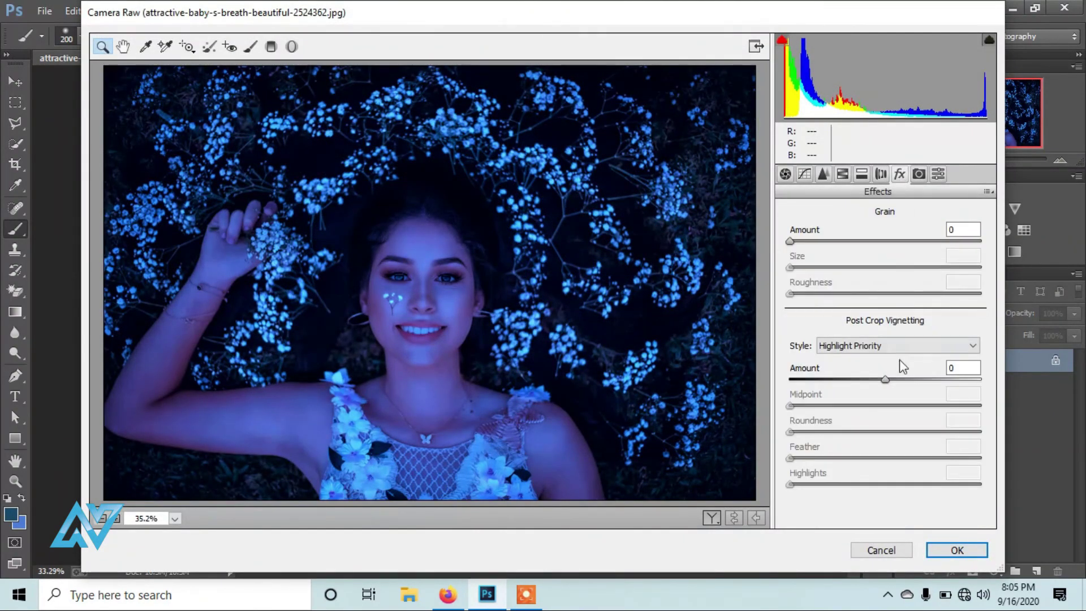
drag(885, 380, 843, 387)
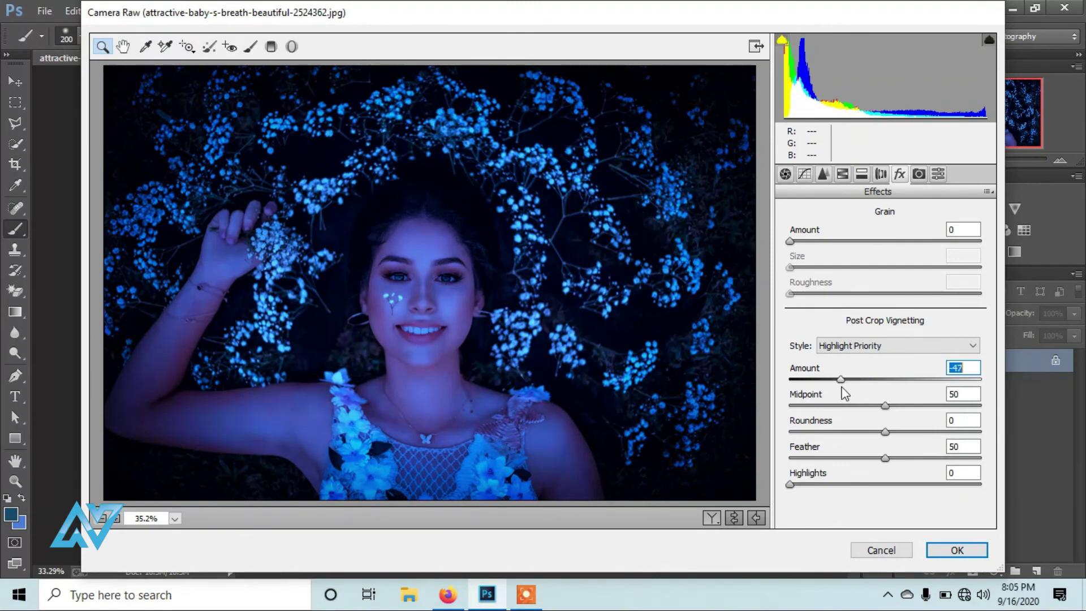
click(957, 550)
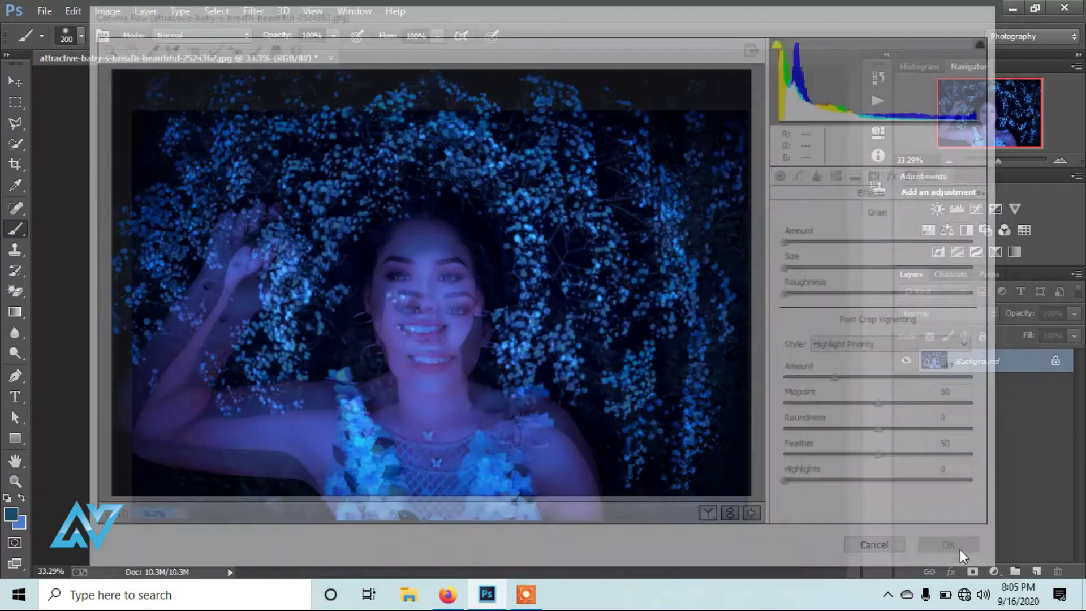